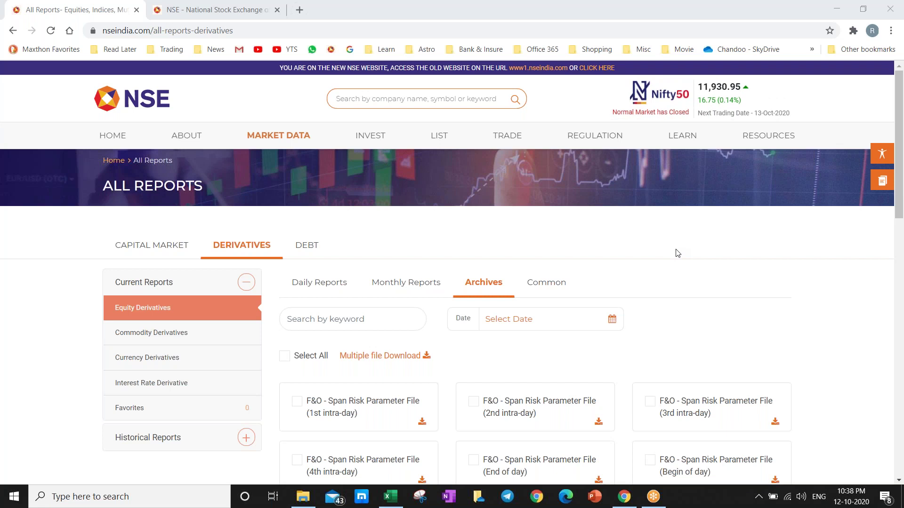
- Try to download the F&O Participant wise Open Interest CSV from the derivatives archives without selecting a date
scroll(677, 253, "down", 3)
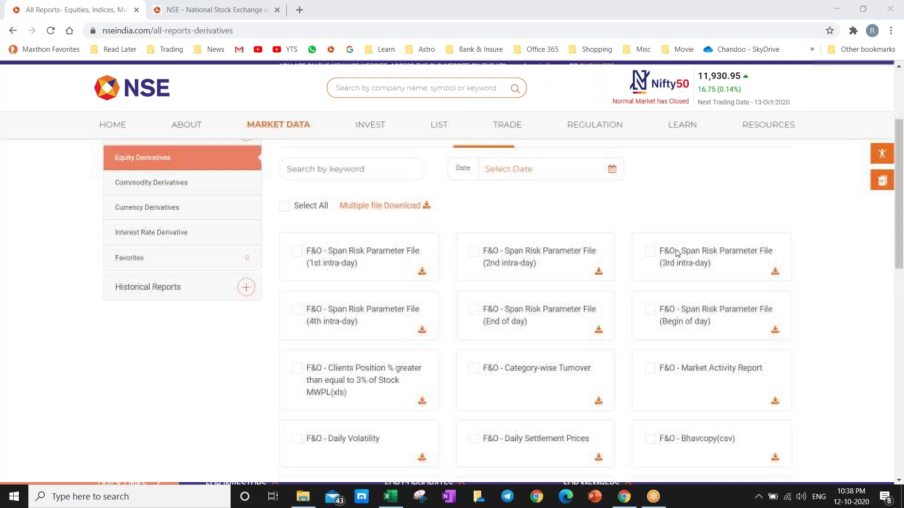
scroll(677, 253, "down", 1)
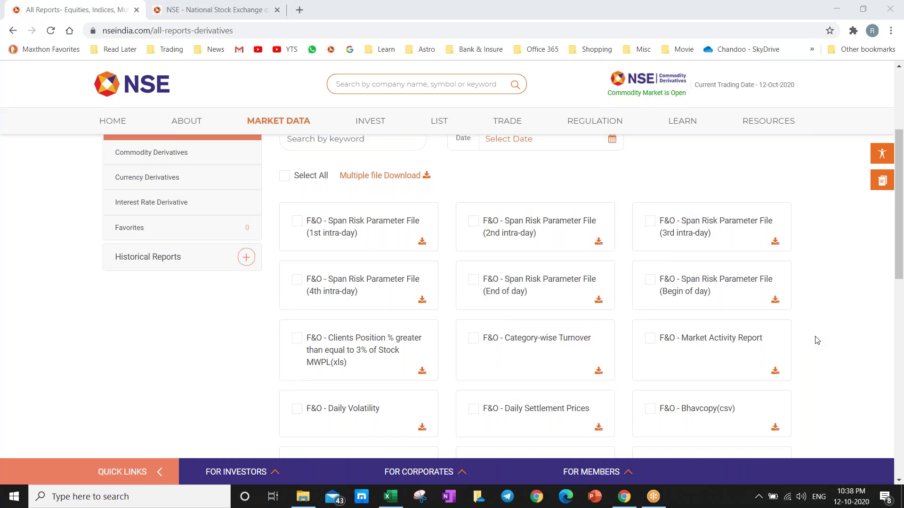
scroll(816, 340, "up", 2)
scroll(817, 340, "down", 4)
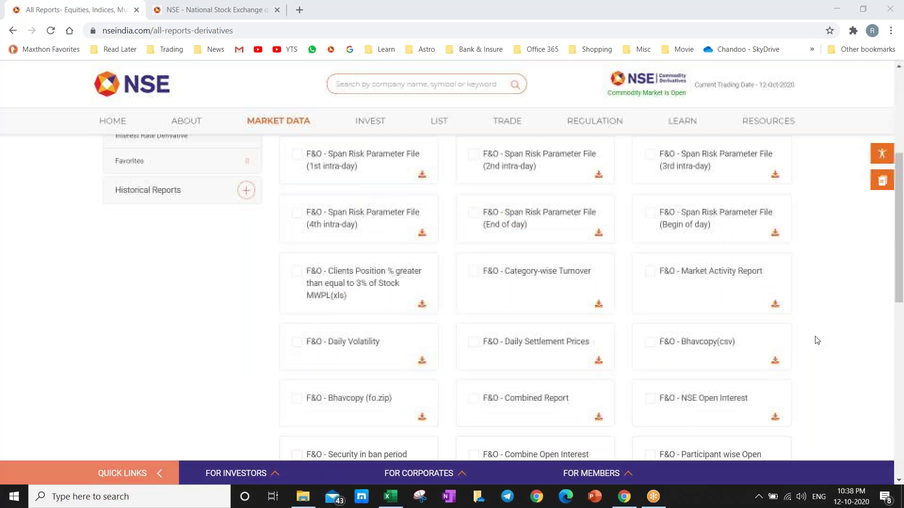
scroll(816, 340, "down", 2)
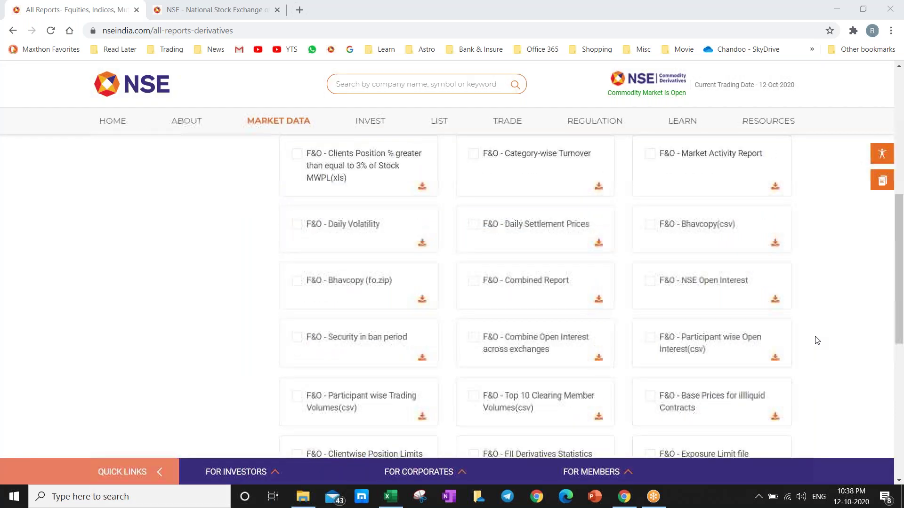
left_click(775, 357)
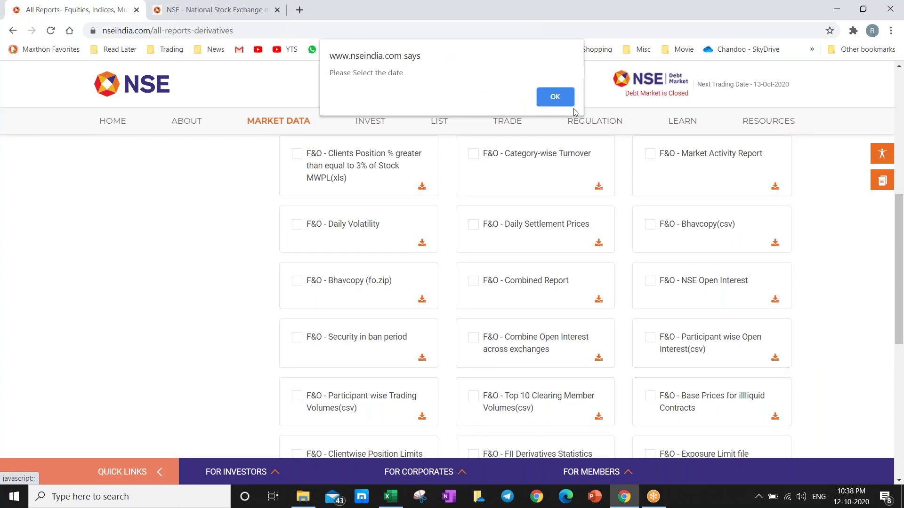
left_click(571, 103)
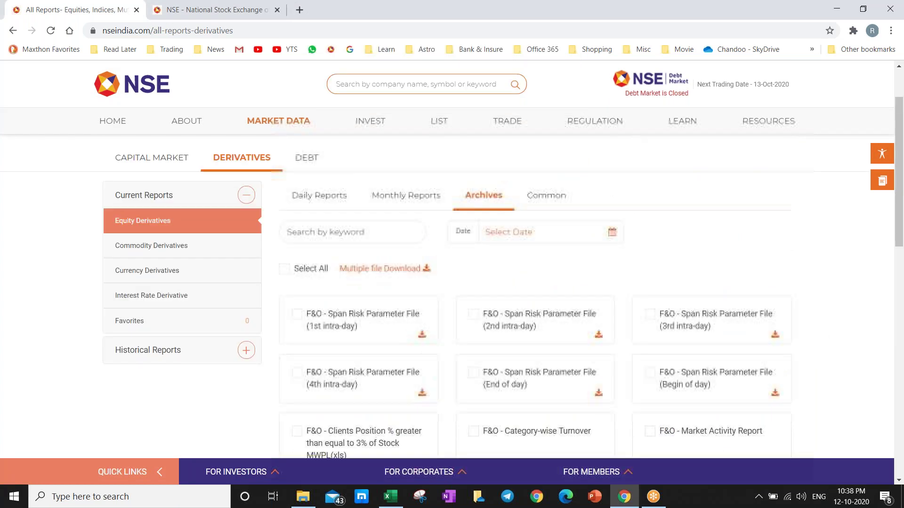
- Start downloading the F&O Participant wise Open Interest CSV from the daily equity derivatives reports and cancel the save
left_click(217, 195)
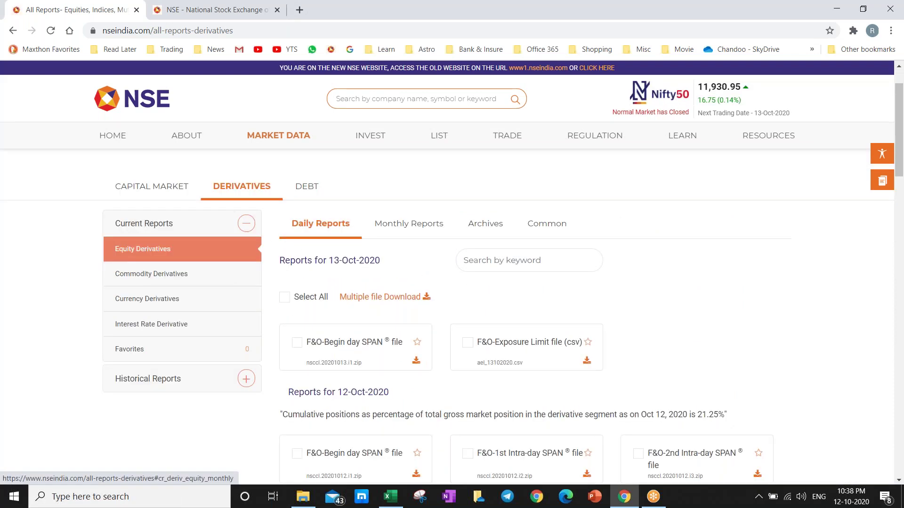
scroll(813, 340, "down", 8)
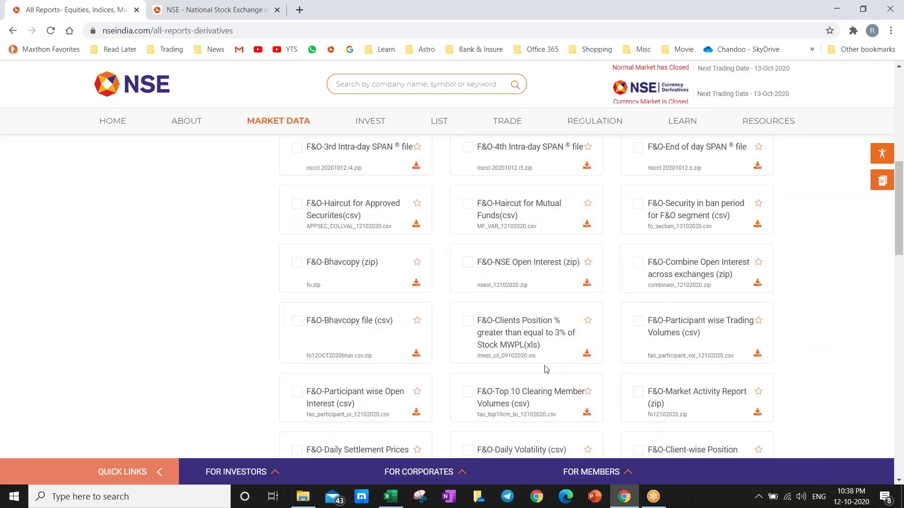
left_click(416, 412)
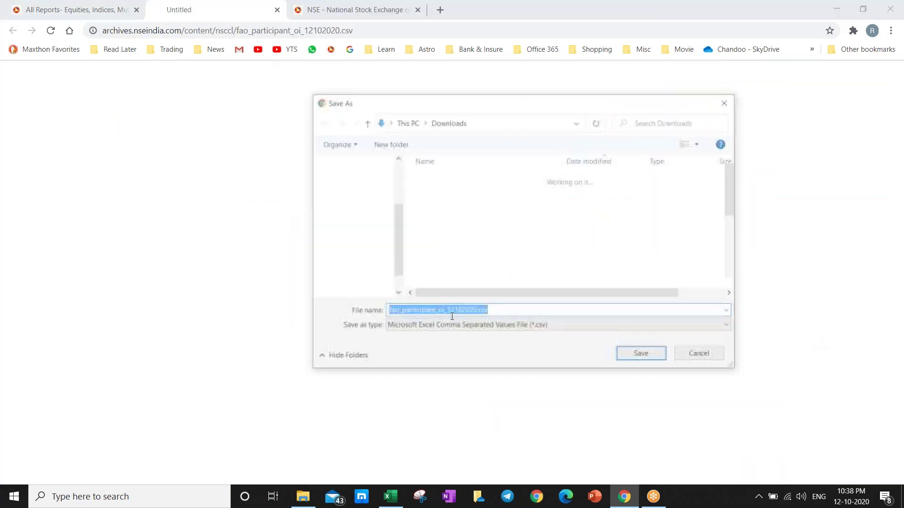
left_click(701, 357)
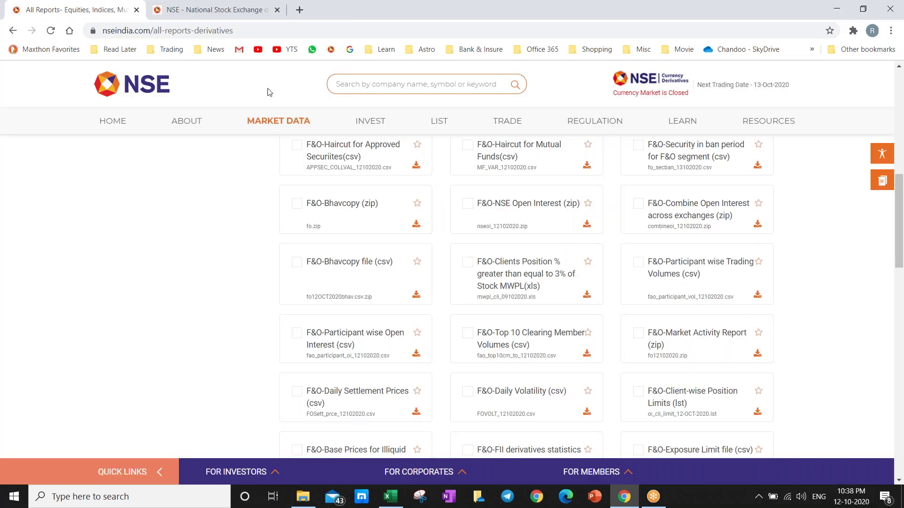
- Return to the equity derivatives archives and examine the list of F&O reports and the date selection
scroll(226, 247, "up", 2)
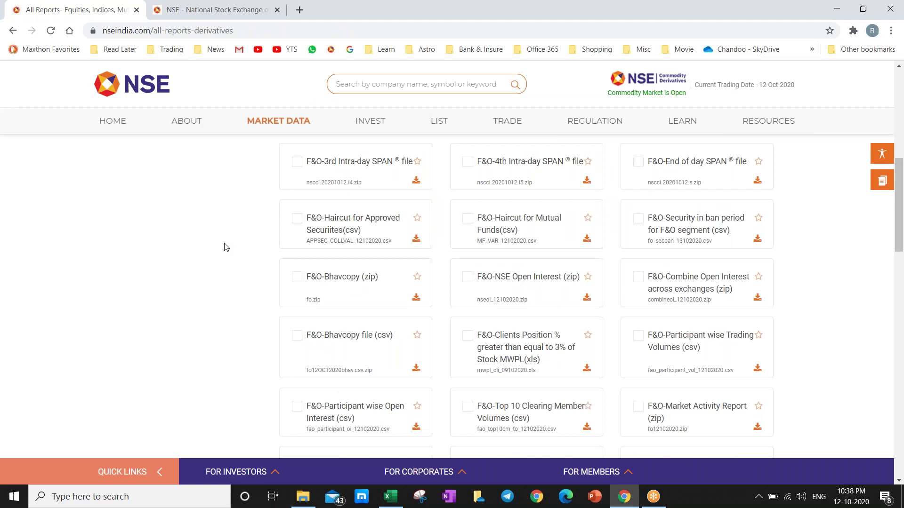
scroll(226, 248, "up", 6)
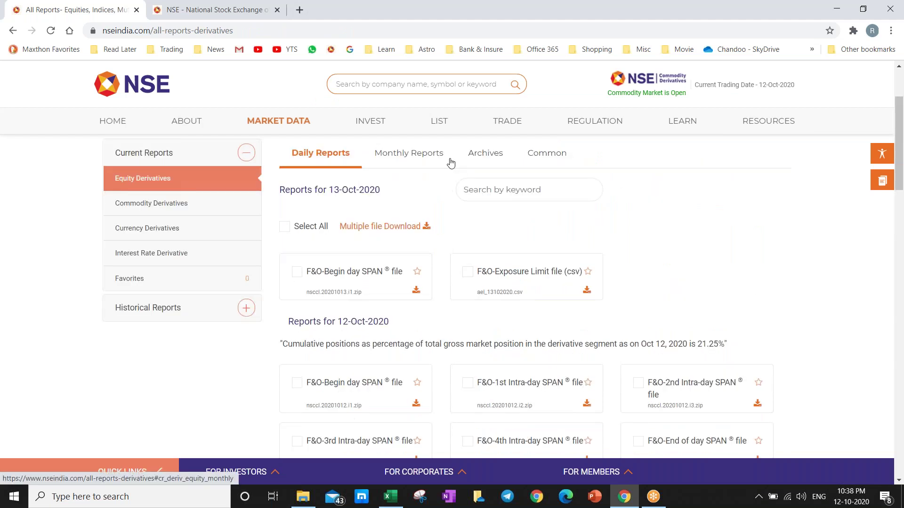
left_click(485, 154)
scroll(691, 250, "down", 3)
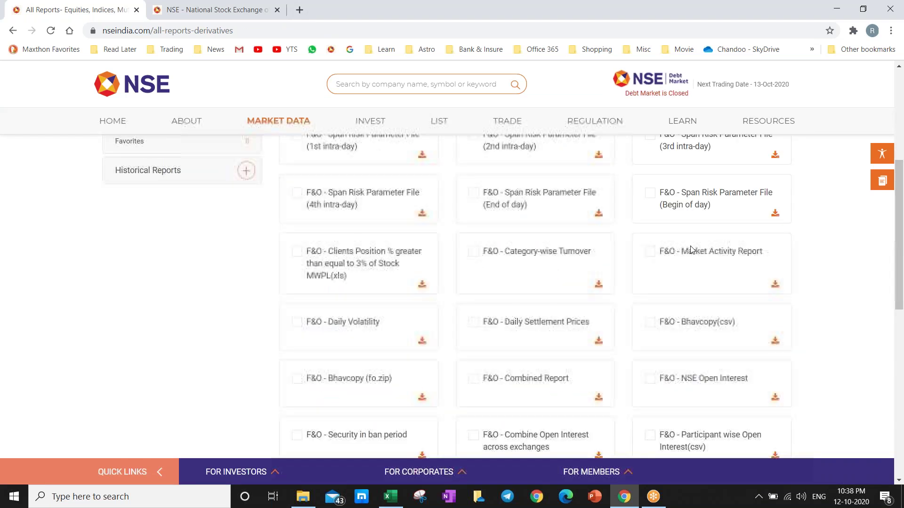
scroll(693, 251, "down", 2)
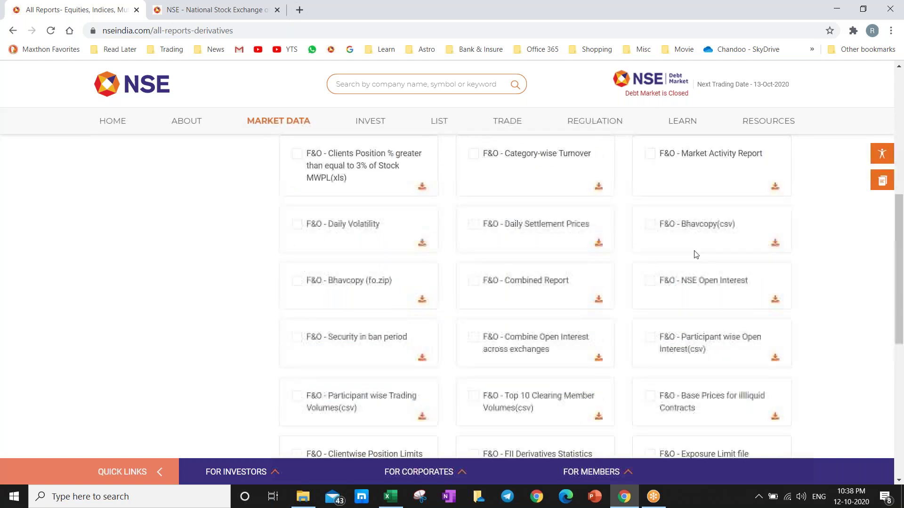
scroll(696, 249, "down", 1)
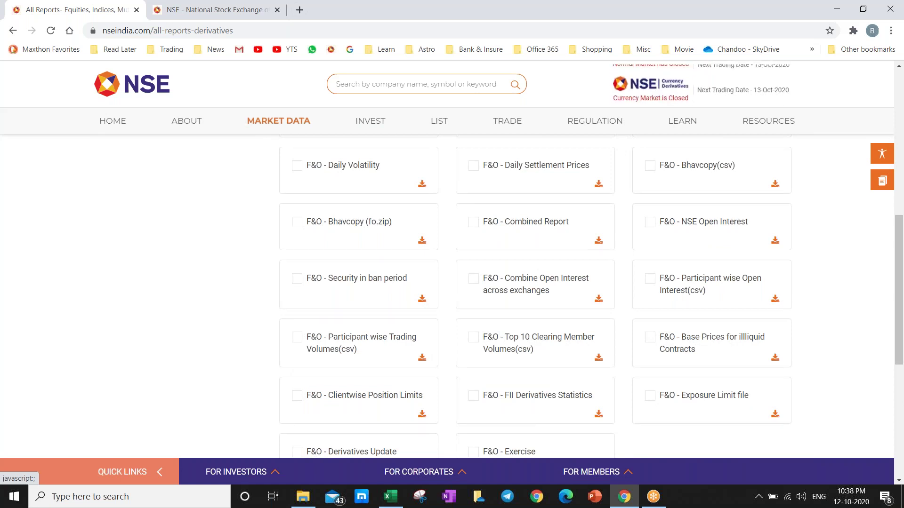
scroll(820, 280, "up", 1)
scroll(820, 280, "up", 6)
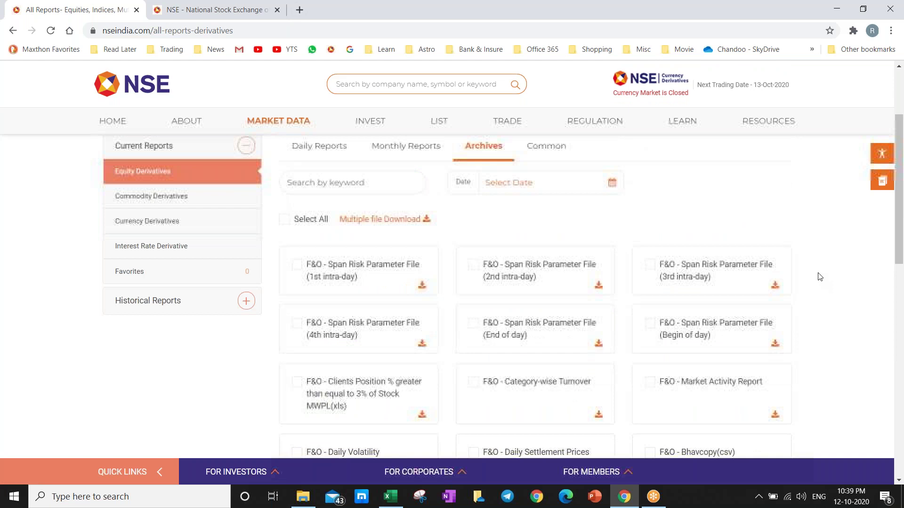
scroll(820, 277, "up", 2)
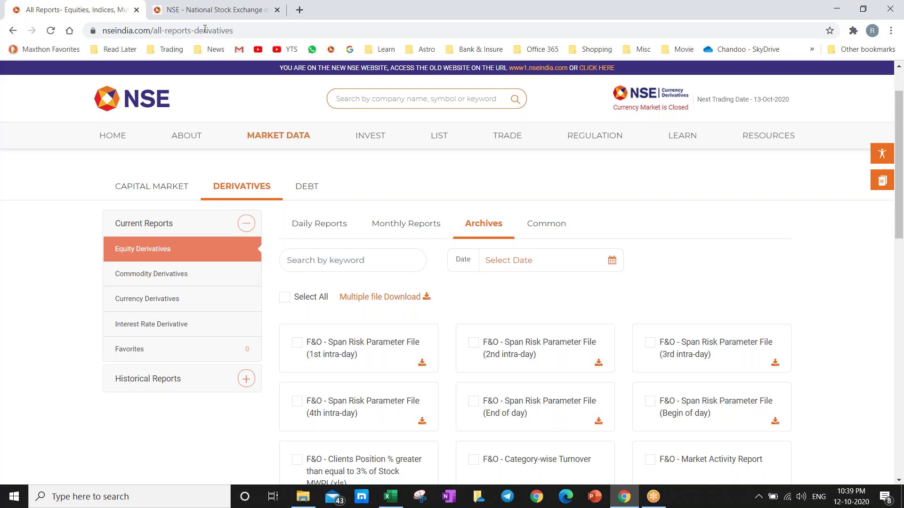
- On the old NSE site, open the equity derivatives historical reports archive and select the Participant wise Open Interest report
key("ctrl+Tab")
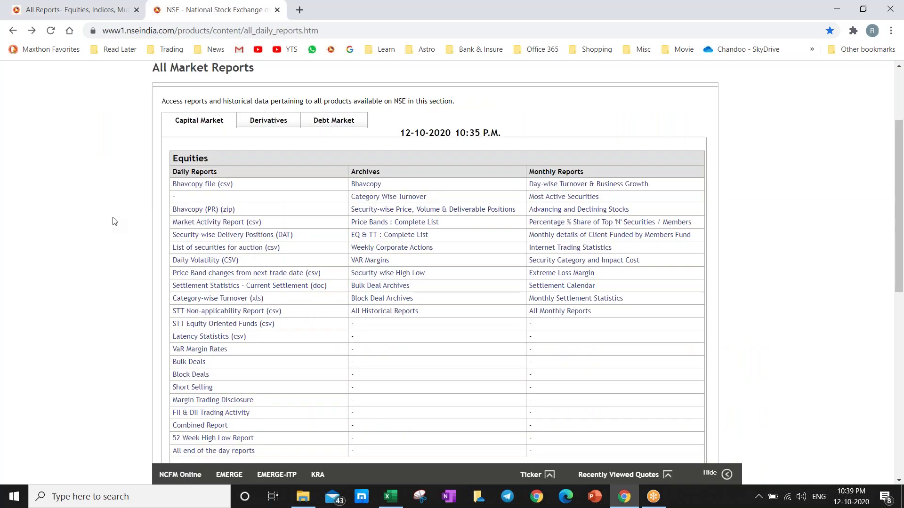
left_click(268, 121)
left_click(384, 298)
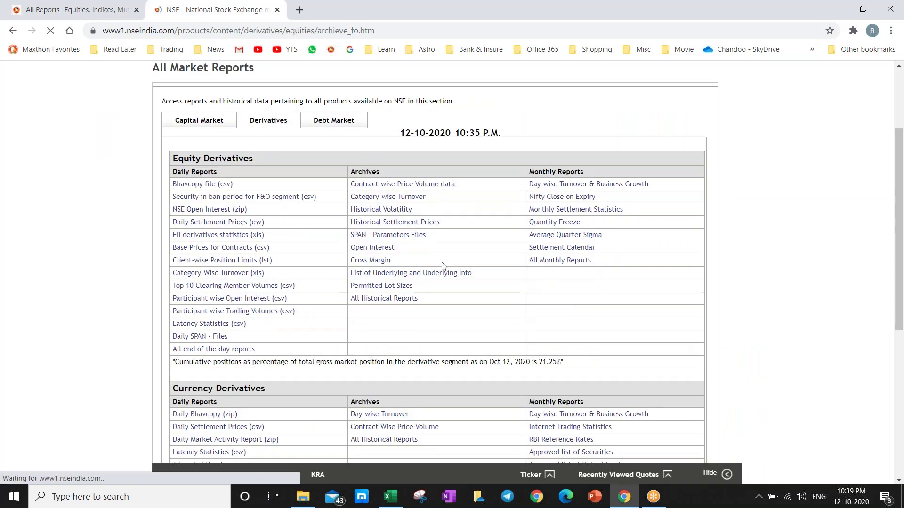
left_click(414, 235)
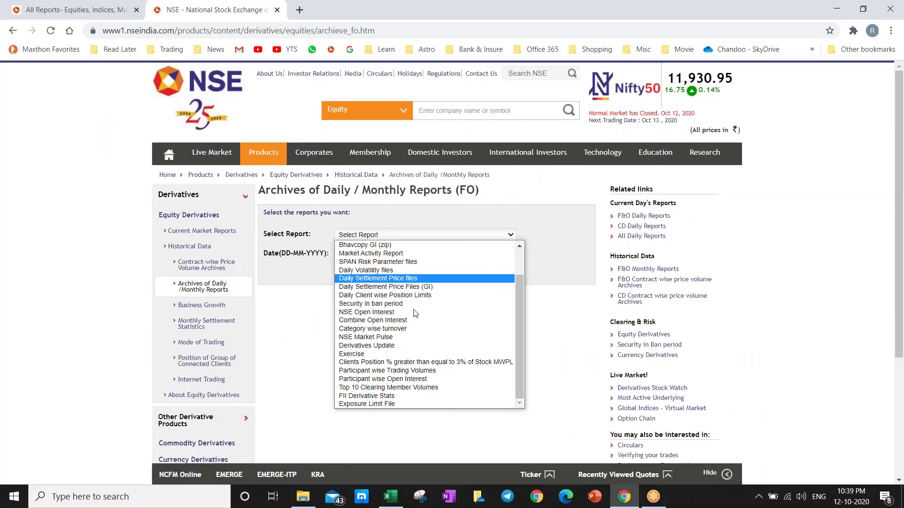
left_click(382, 379)
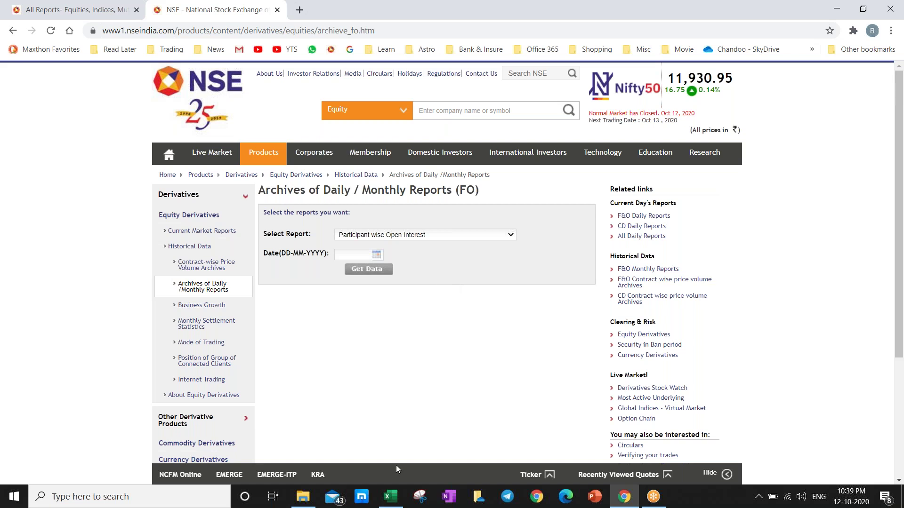
- Switch to Excel and examine the table's trading dates and the report URL formula for the last date
left_click(391, 501)
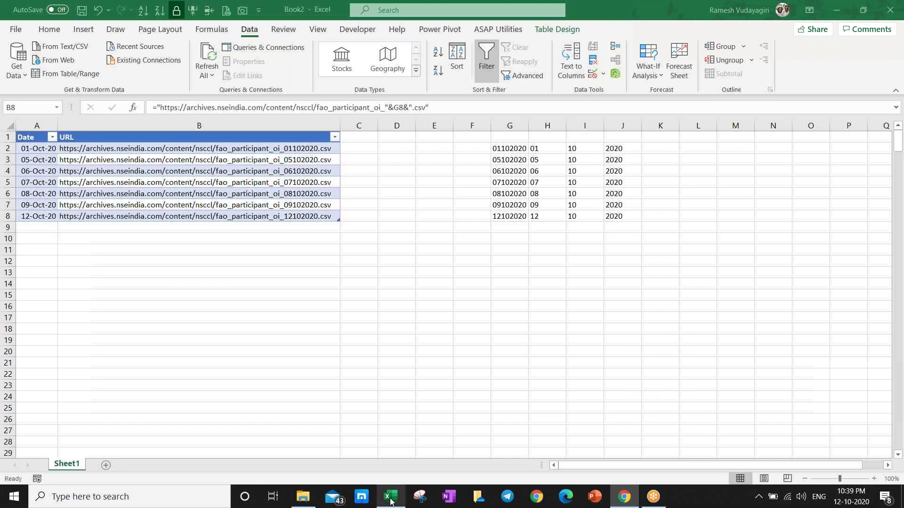
left_click(33, 150)
key("ctrl+Down")
left_click_drag(35, 147, 37, 216)
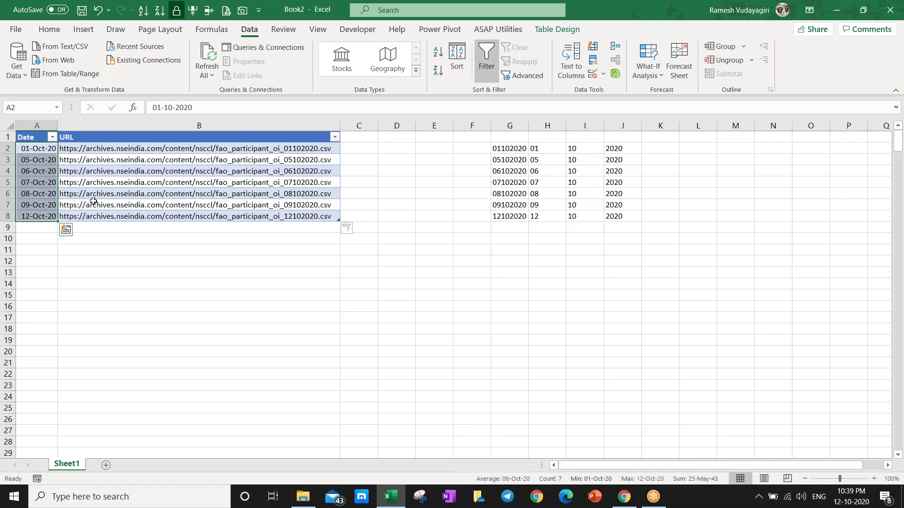
left_click(215, 216)
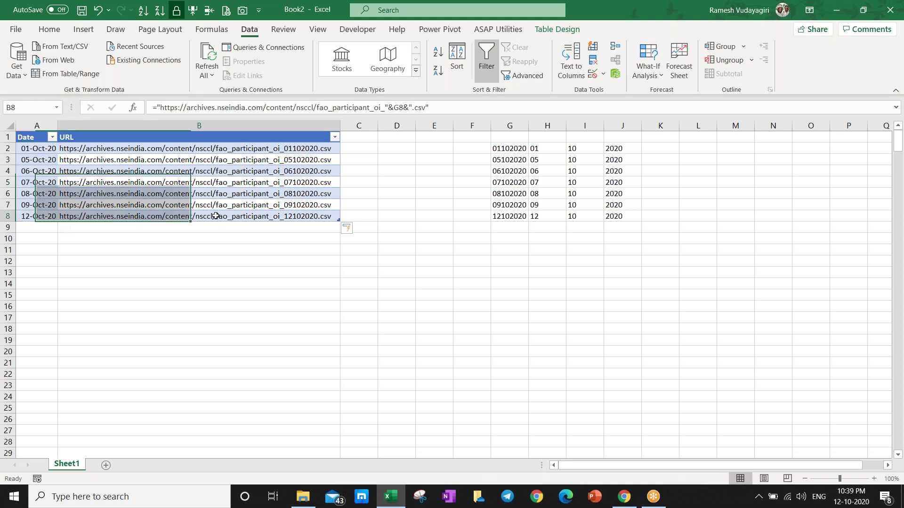
- Switch to Chrome and copy the link of the F&O Participant wise Open Interest CSV in the new NSE site's daily reports
key("alt+Tab")
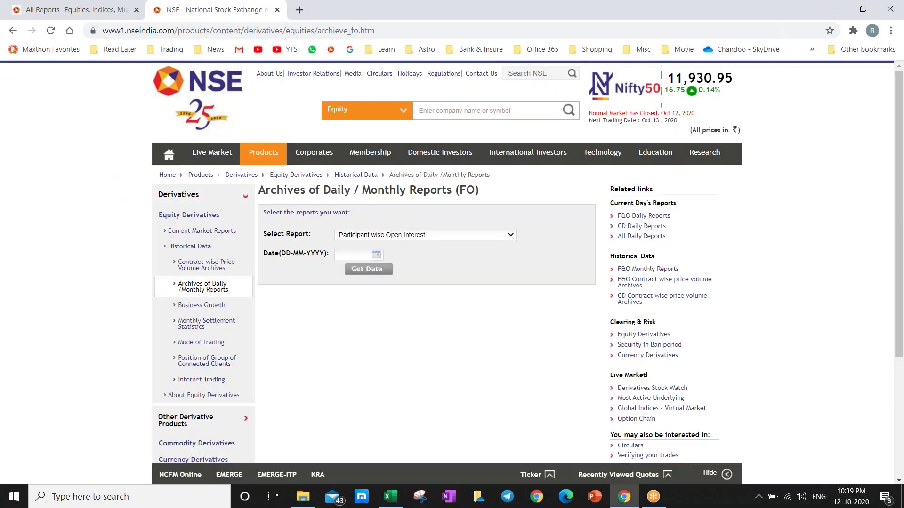
left_click(113, 7)
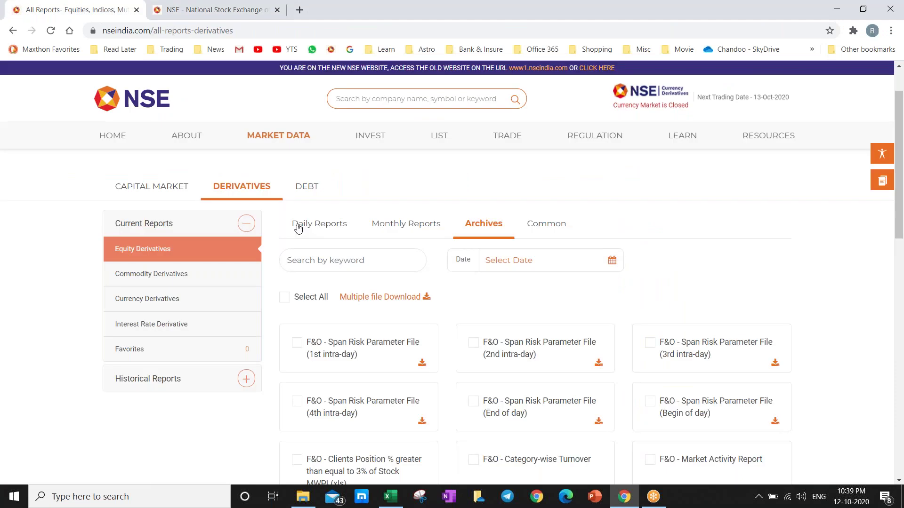
left_click(298, 227)
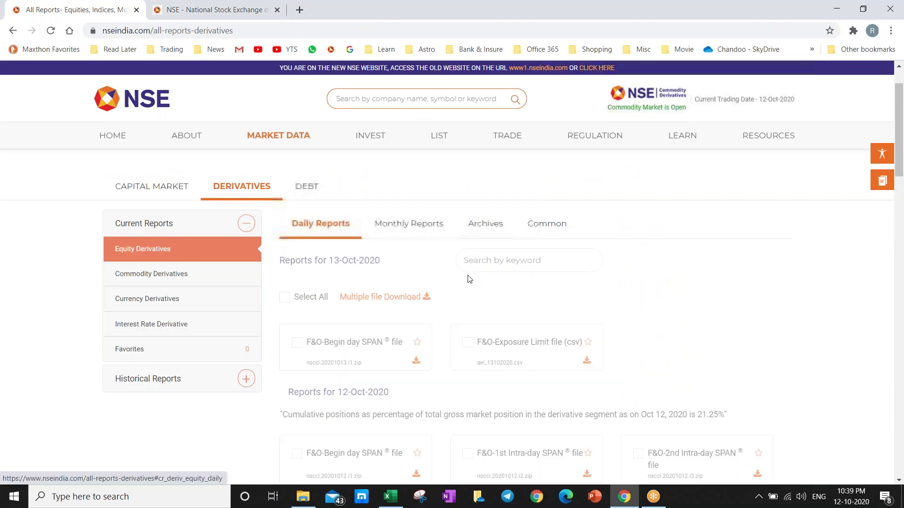
scroll(470, 278, "down", 5)
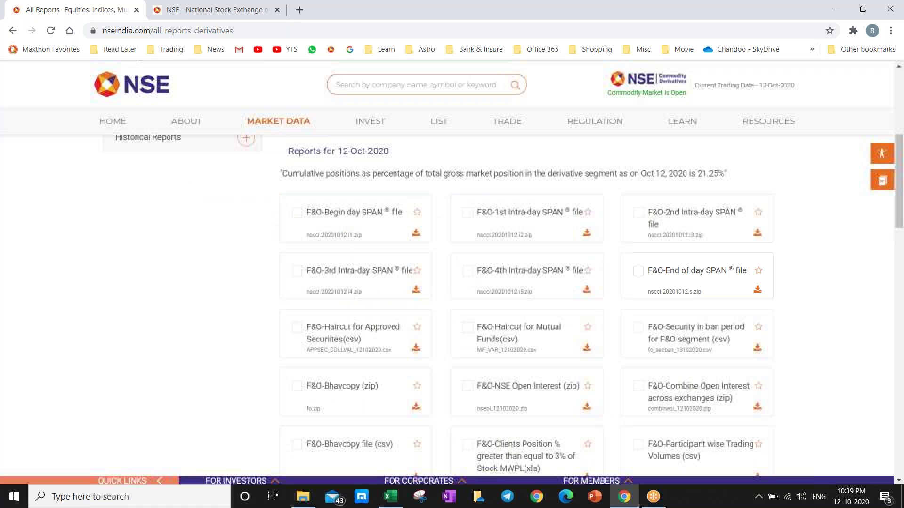
scroll(341, 286, "down", 3)
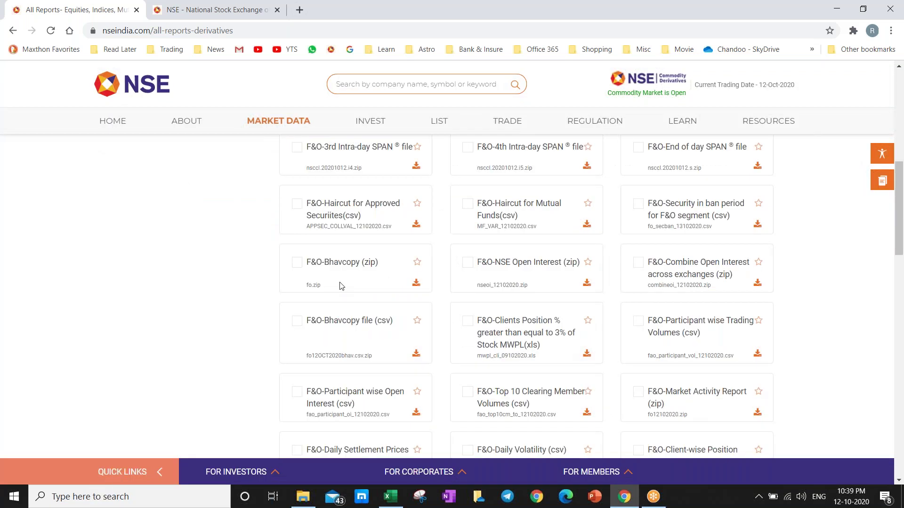
scroll(393, 342, "down", 1)
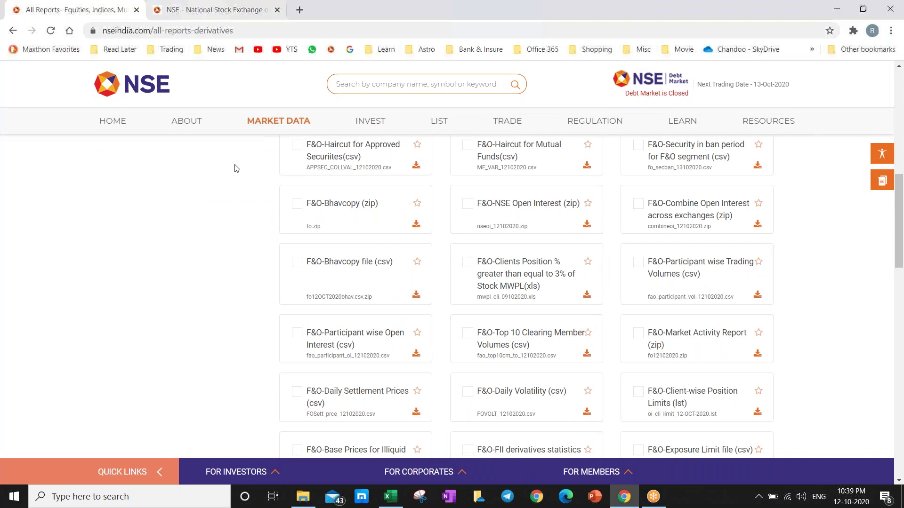
key("alt+Tab")
left_click(252, 262)
type("https://archives.nseindia.com/content/nsccl/fao_participant_oi_12102020.csv")
key("Down")
key("Down")
key("Down")
key("Down")
left_click(267, 262)
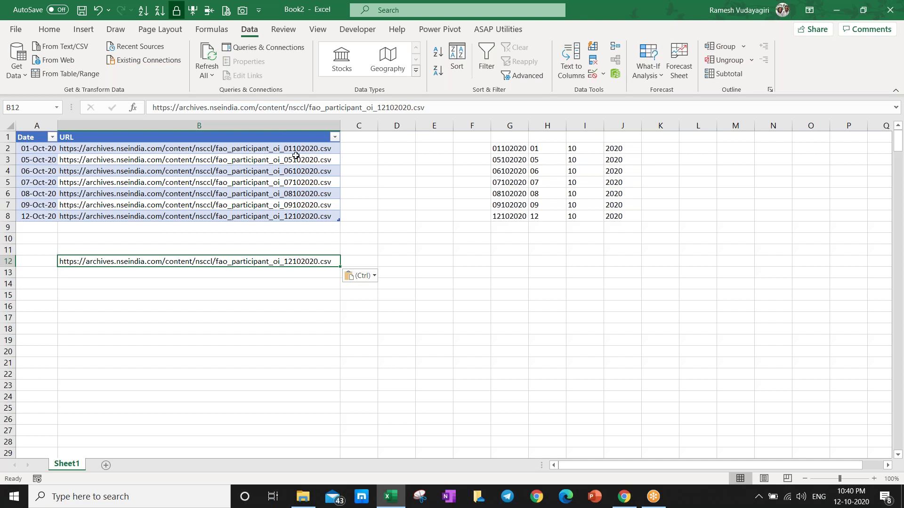
- Examine the formulas in G8 to J8 that build the date code from day, month and year
left_click(511, 217)
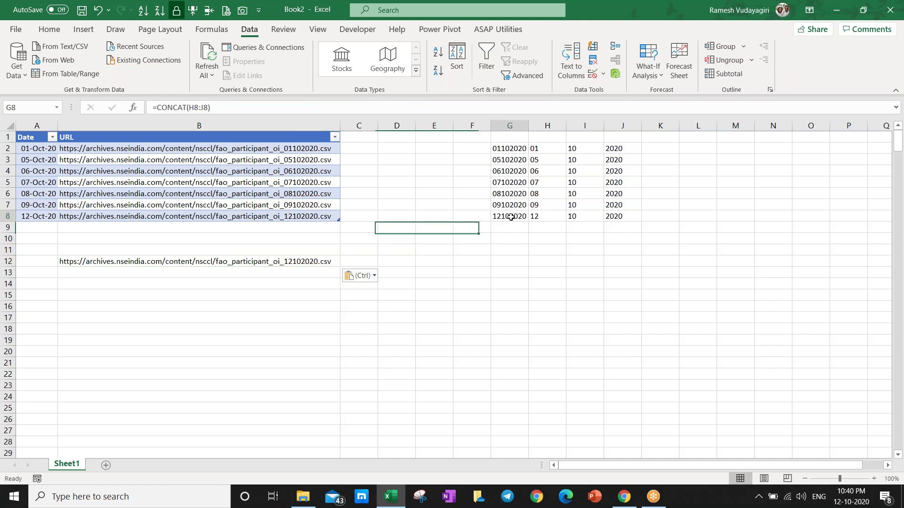
double_click(541, 216)
left_click(543, 217)
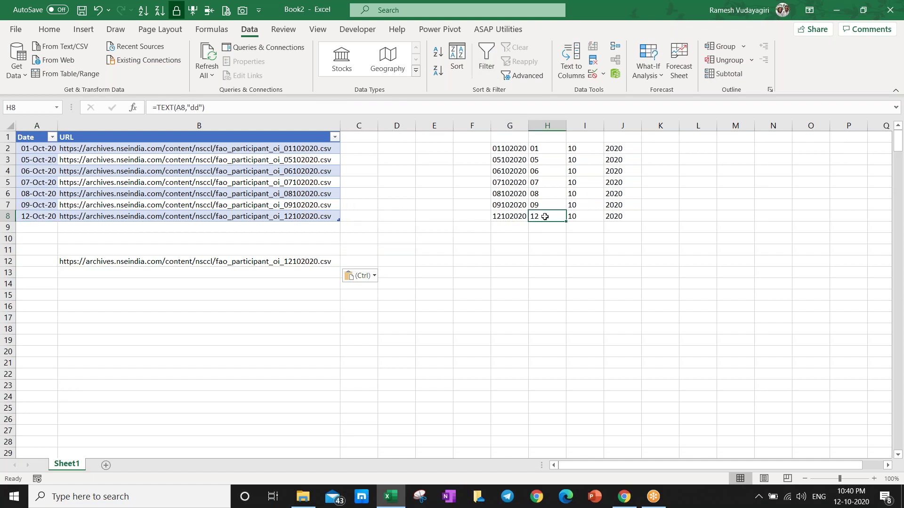
left_click(581, 216)
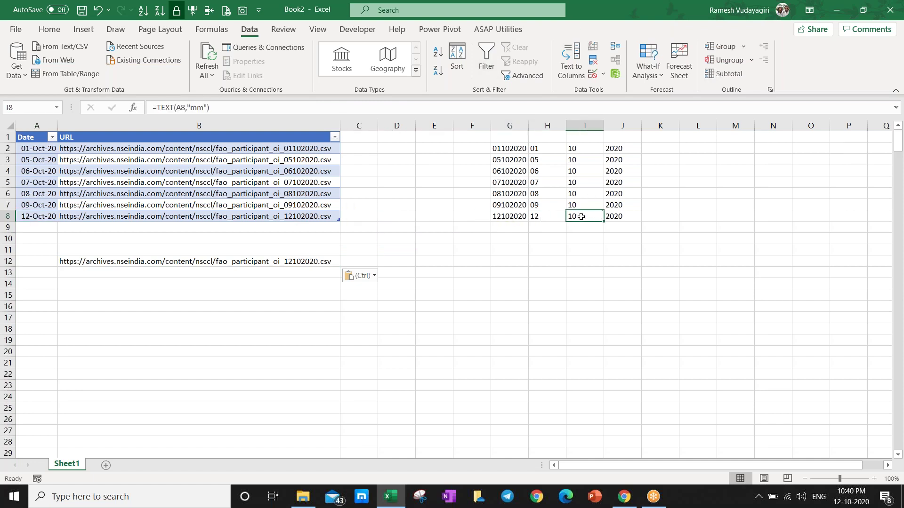
left_click(612, 215)
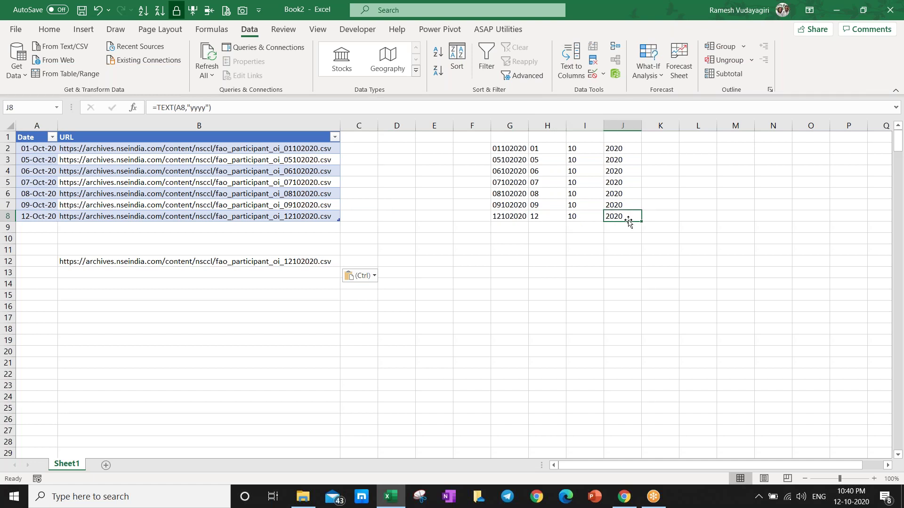
- Examine the date code formula in G8 and the URL formula in B8 that uses it
left_click(514, 218)
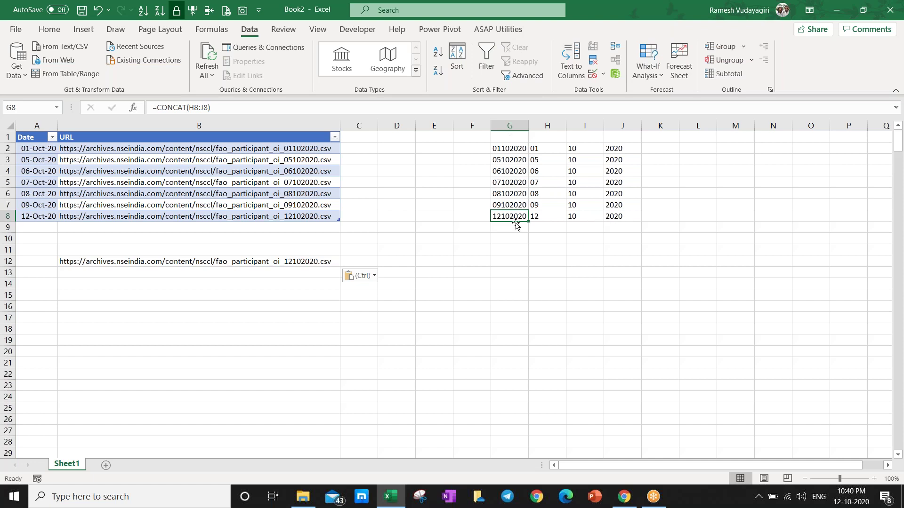
left_click(282, 217)
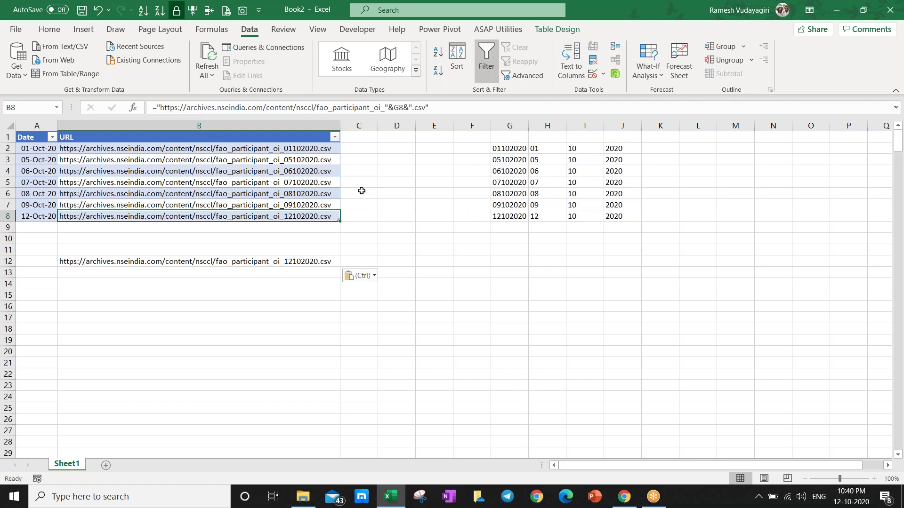
left_click(516, 217)
left_click(315, 216)
- Clear the pasted link in cell B12 and undo the clearing
key("Down")
key("Down")
key("Down")
key("Down")
key("Delete")
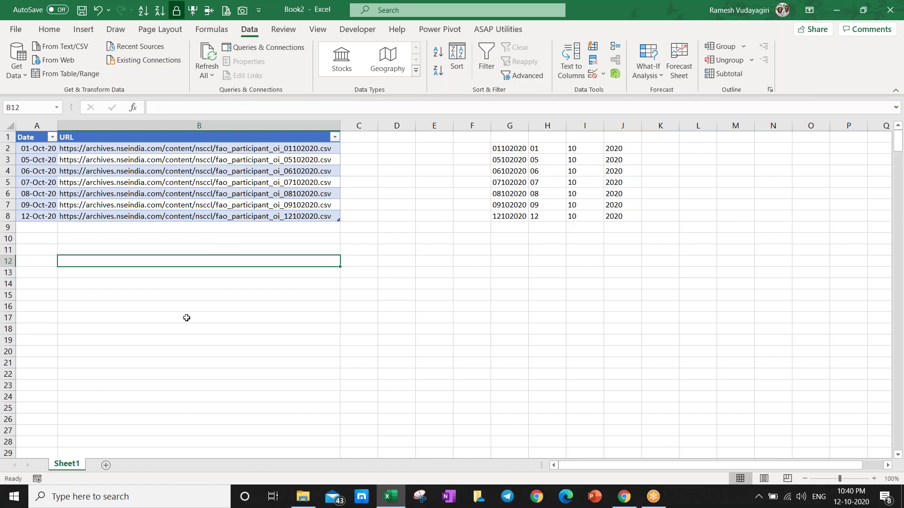
key("ctrl+z")
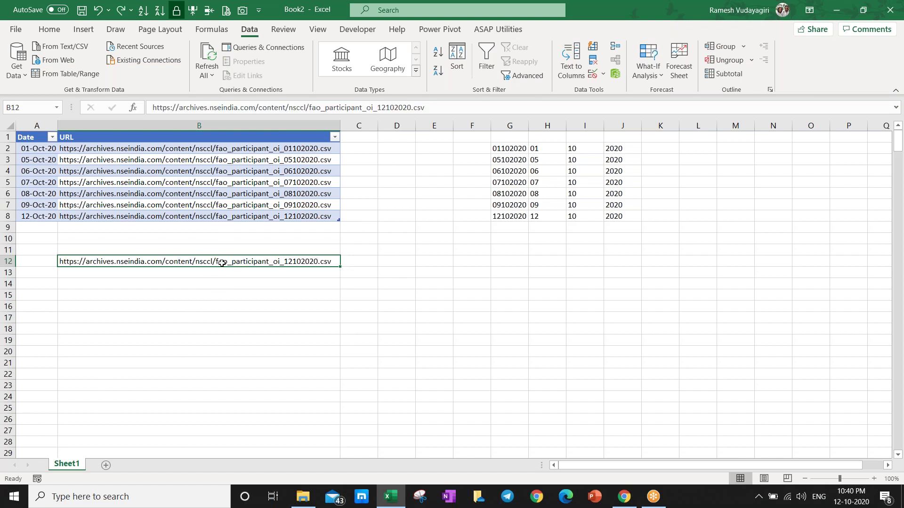
- Copy the link in B12, import its CSV as a web source and open the data for transformation in Power Query Editor
key("ctrl+c")
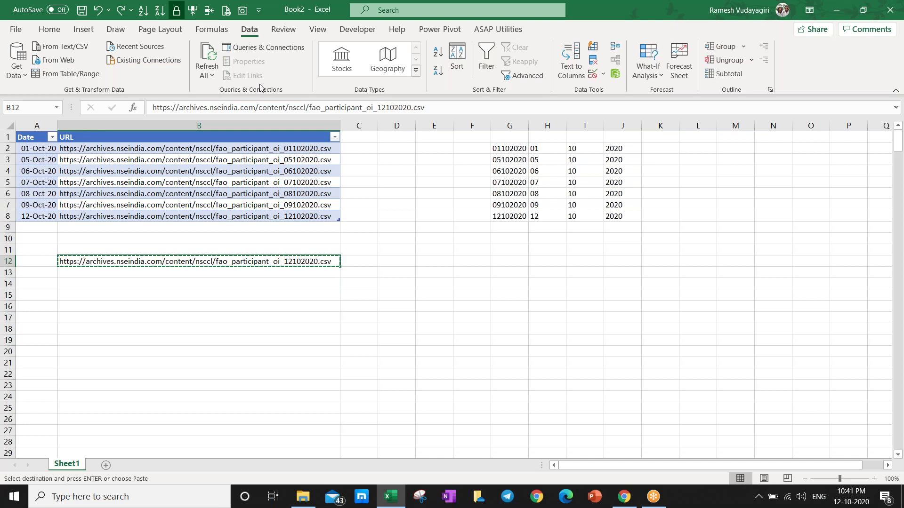
left_click(55, 60)
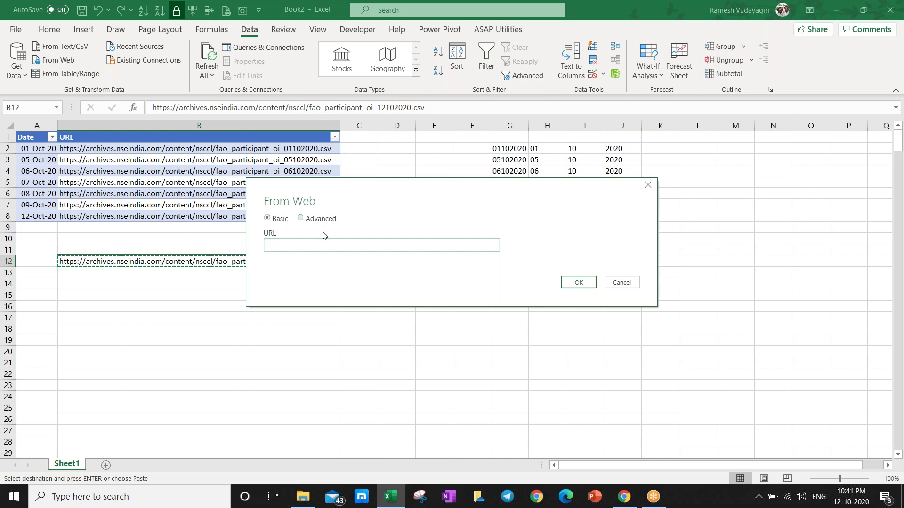
key("ctrl+v")
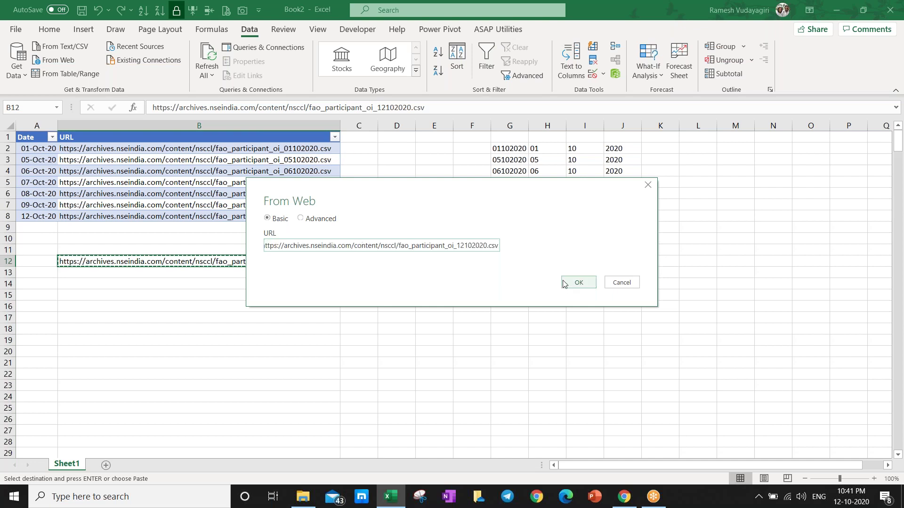
left_click(577, 282)
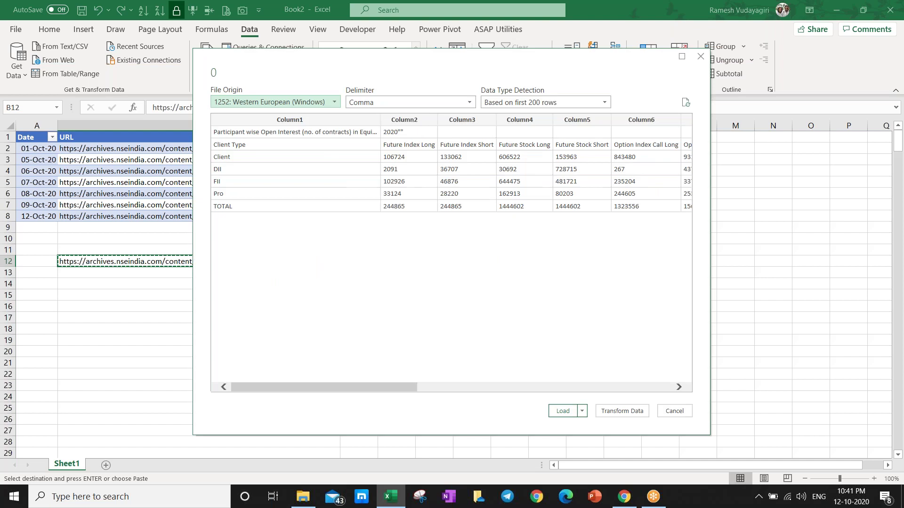
left_click(630, 412)
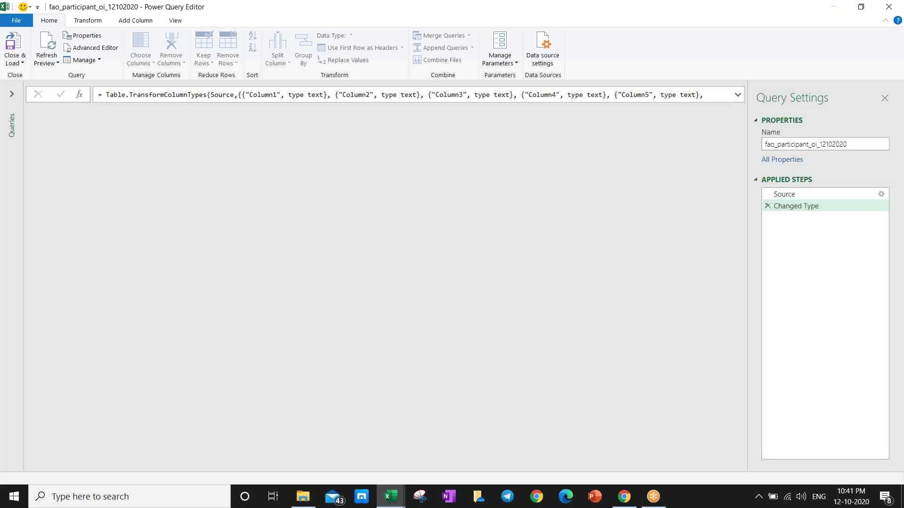
- Remove the top 1 row of the query and promote the Client Type row to column headers
left_click(228, 59)
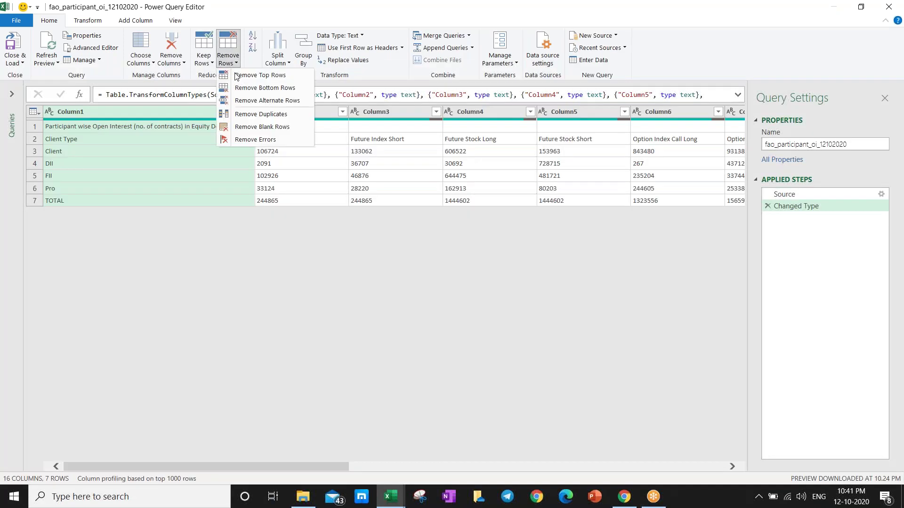
left_click(237, 77)
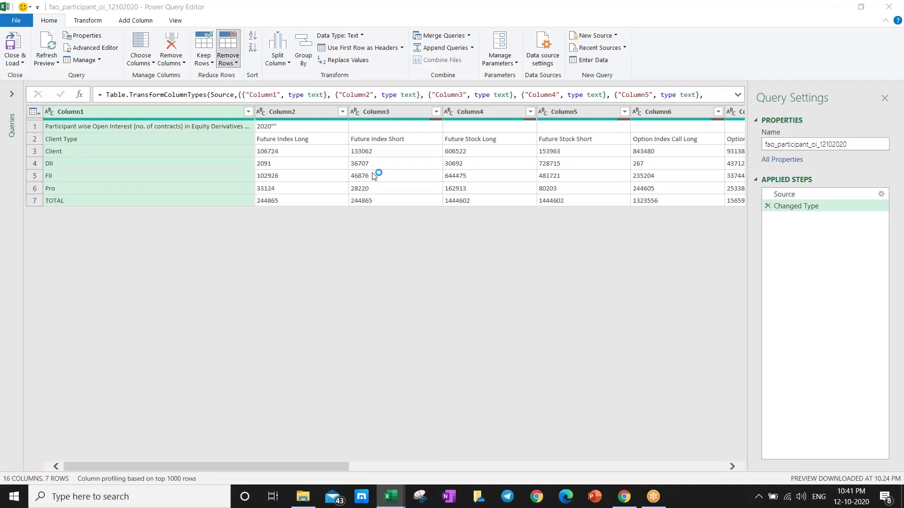
key("Escape")
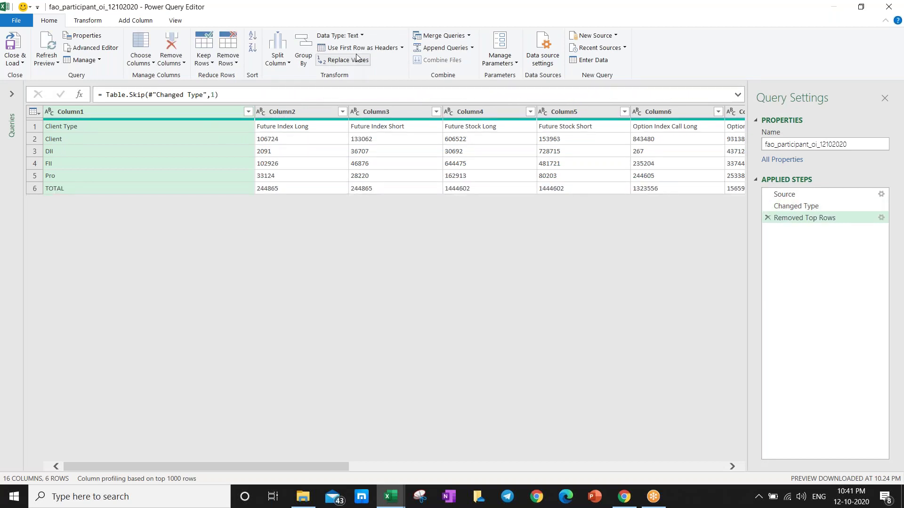
left_click(345, 49)
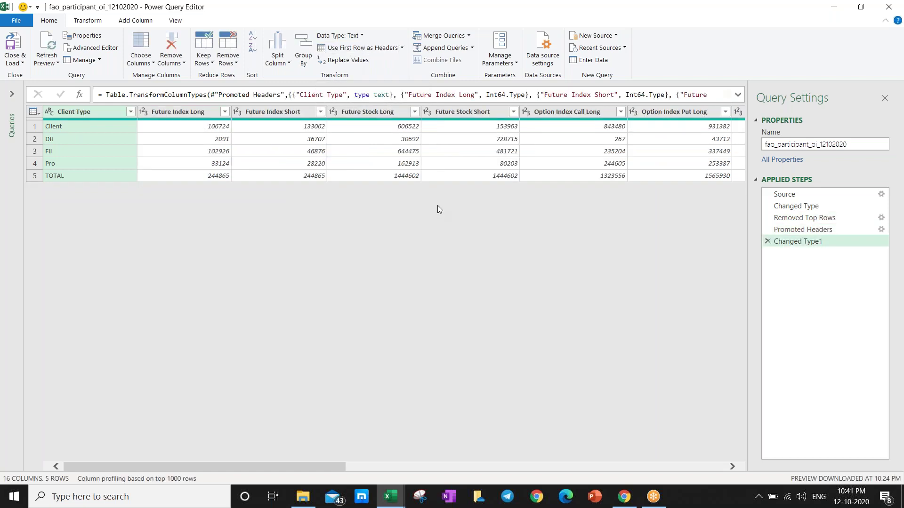
- Review the report columns and remove the unnamed empty column after Total Short Contracts
left_click(184, 112)
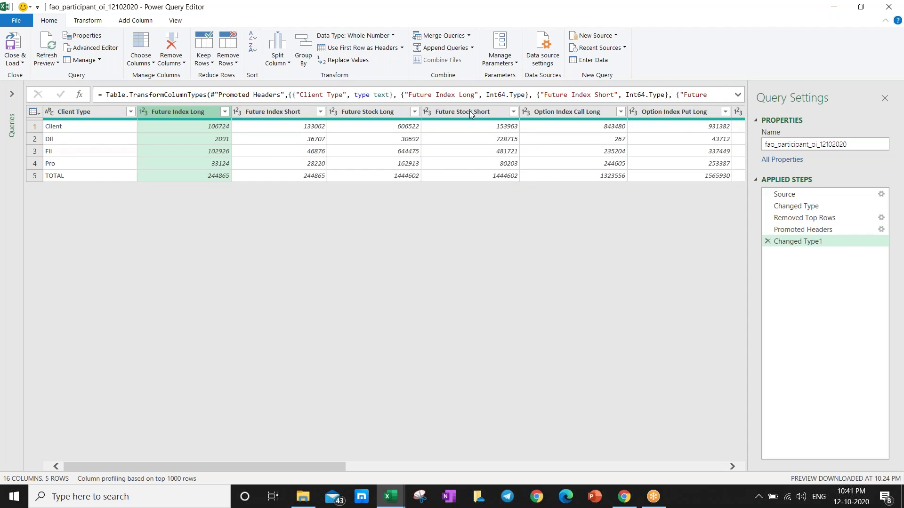
left_click(560, 113)
left_click(710, 471)
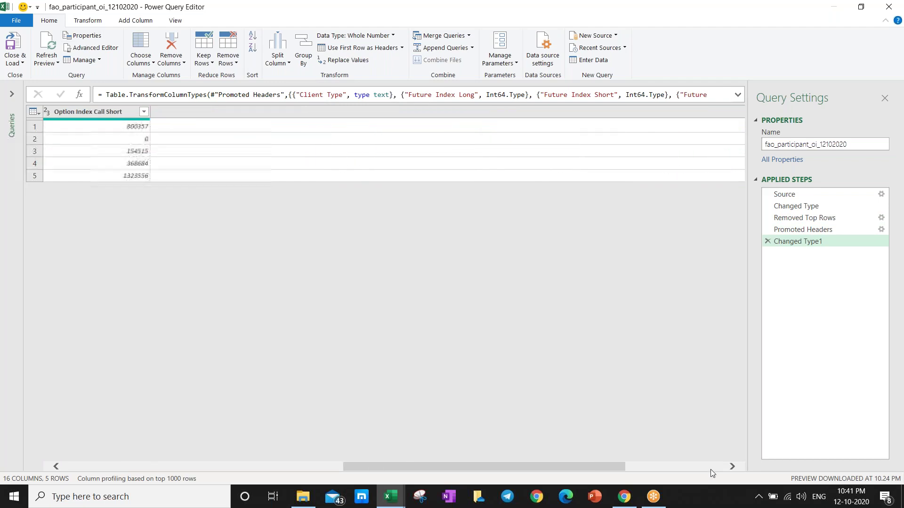
left_click(710, 469)
left_click(678, 111)
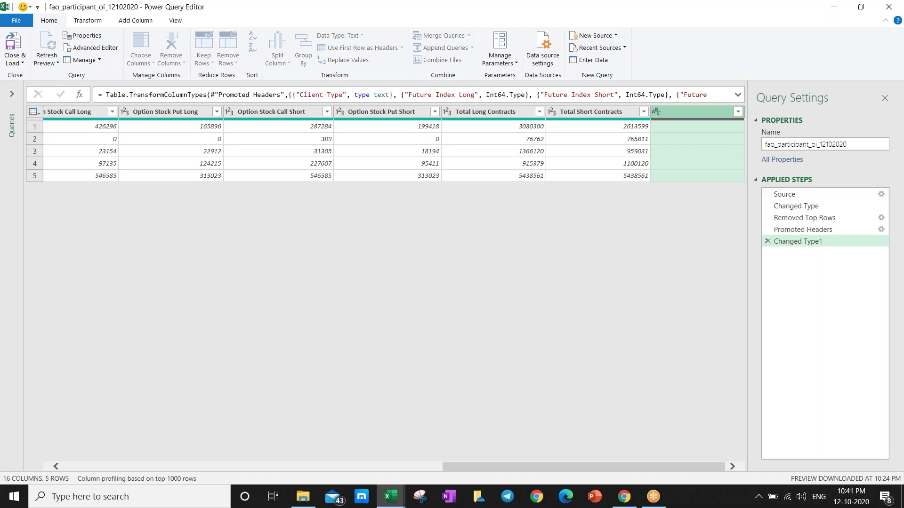
key("Delete")
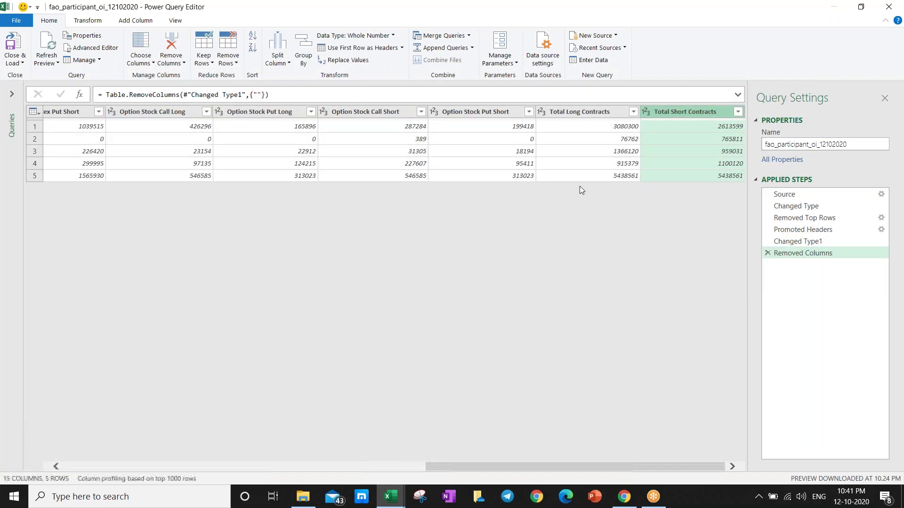
left_click(72, 468)
left_click(857, 142)
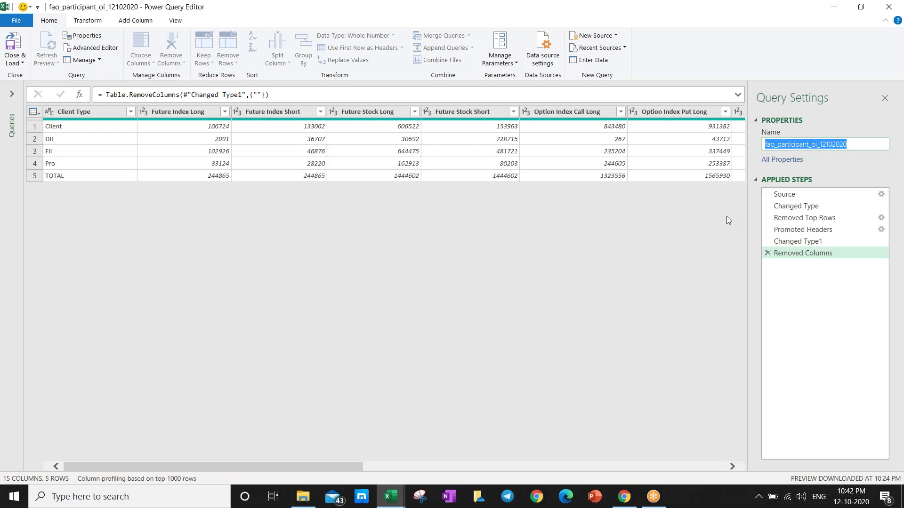
left_click(543, 295)
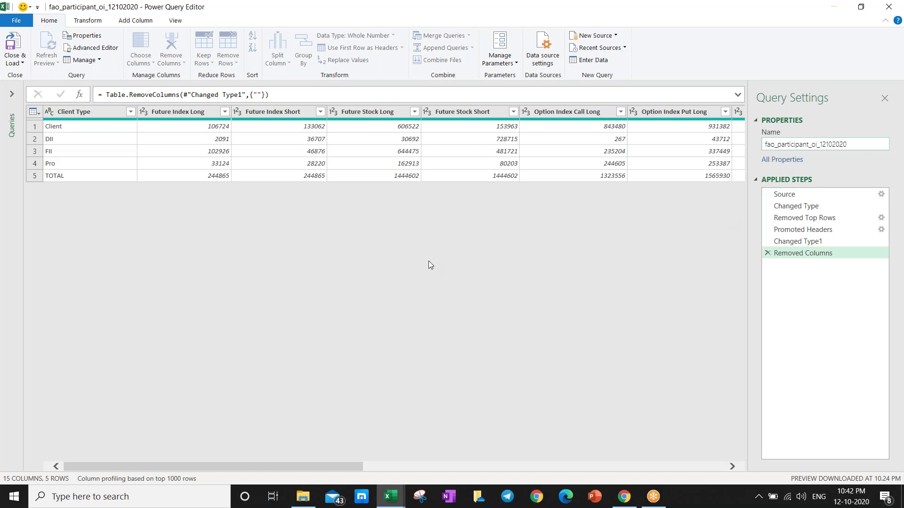
- Open the query's code in the Advanced Editor and add the function header "(URL) as table=>" above let
left_click(91, 48)
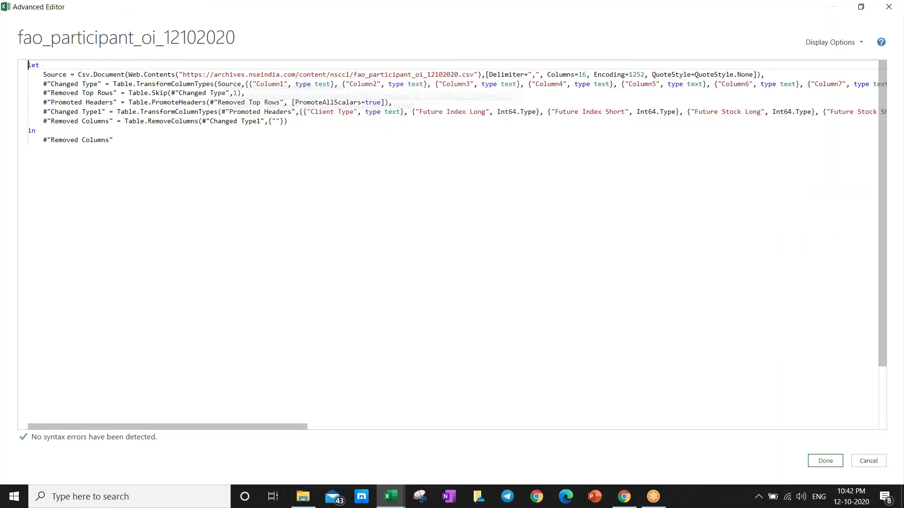
key("Return")
key("Return")
key("Up")
key("Up")
type("(URL)")
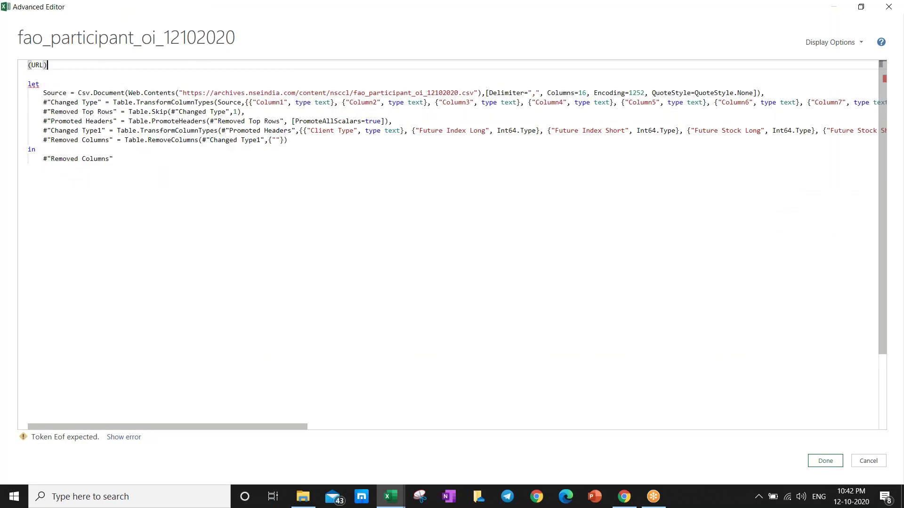
type(" as")
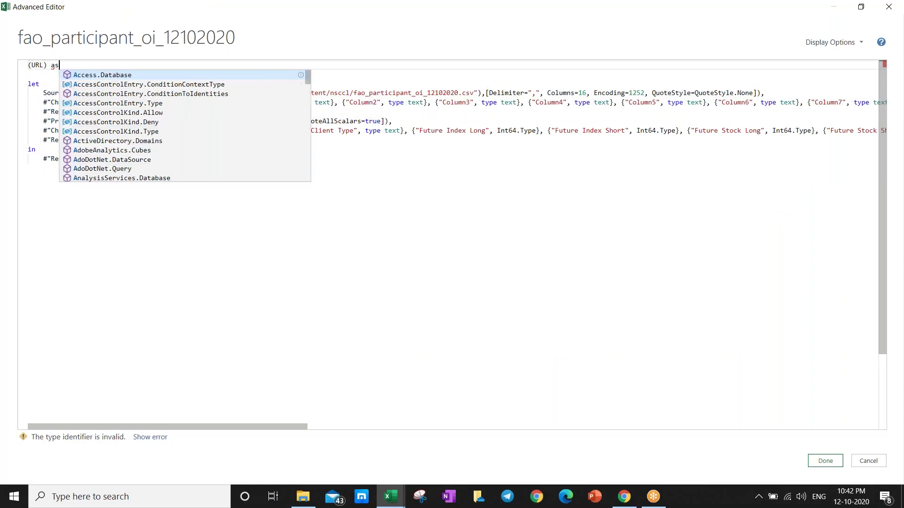
type(" t")
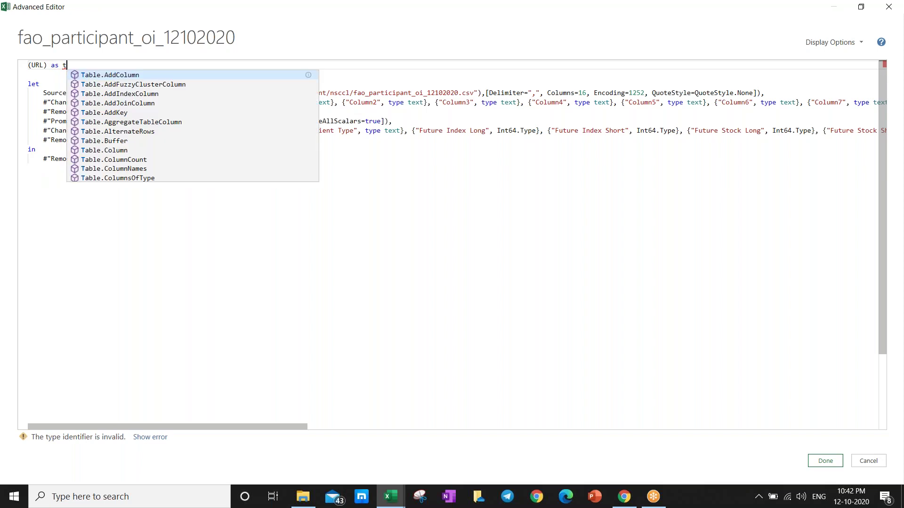
type("able=>")
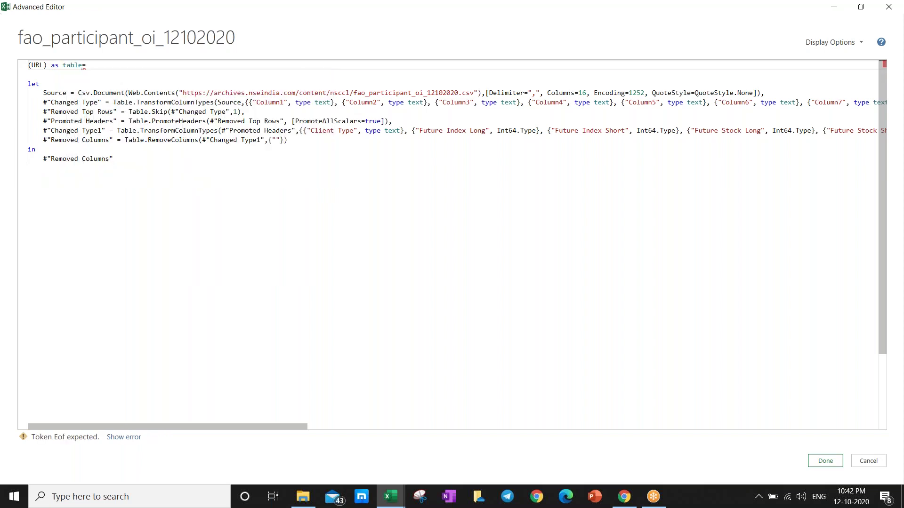
- Replace the quoted CSV address inside Web.Contents with the URL parameter and apply the edited code
left_click(180, 94)
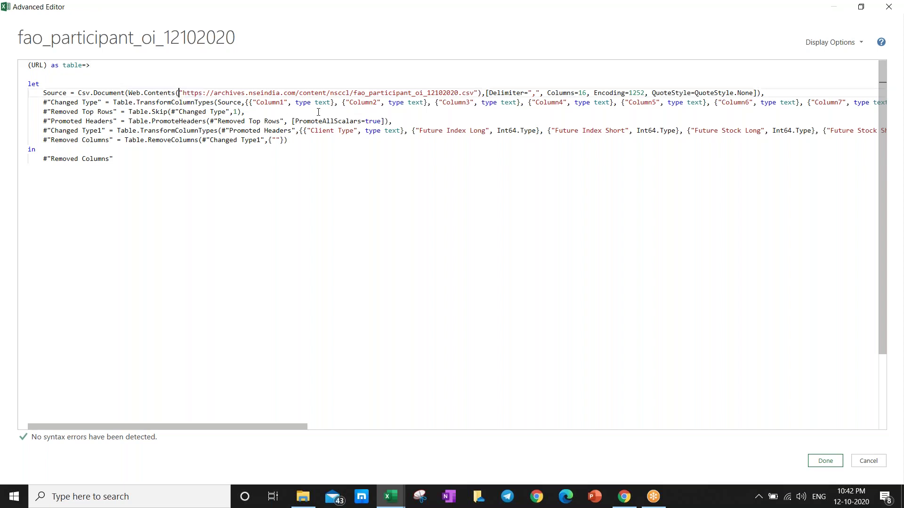
key("shift+Right")
key("shift+Right")
key("shift+Right")
key("shift+Right")
key("shift+Right")
key("shift+Right")
key("shift+Right")
key("shift+Right")
key("shift+Right")
key("shift+Right")
key("shift+Right")
key("shift+Right")
key("shift+Right")
key("shift+Right")
key("shift+Right")
key("shift+Right")
key("shift+Right")
key("shift+Right")
key("shift+Right")
key("shift+Right")
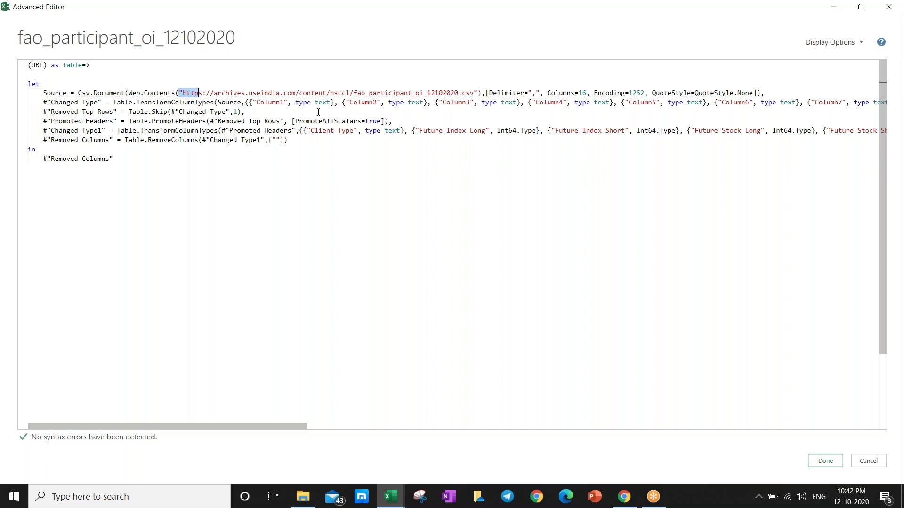
key("shift+Right")
key("shift+Right")
key("shift+Right")
key("shift+Right")
key("shift+Right")
key("shift+Right")
key("shift+Right")
key("shift+Right")
key("shift+Right")
key("shift+Right")
key("shift+Right")
key("shift+Right")
key("shift+Right")
key("shift+Right")
key("shift+Right")
key("shift+Right")
key("shift+Right")
key("shift+Right")
key("shift+Right")
key("shift+Right")
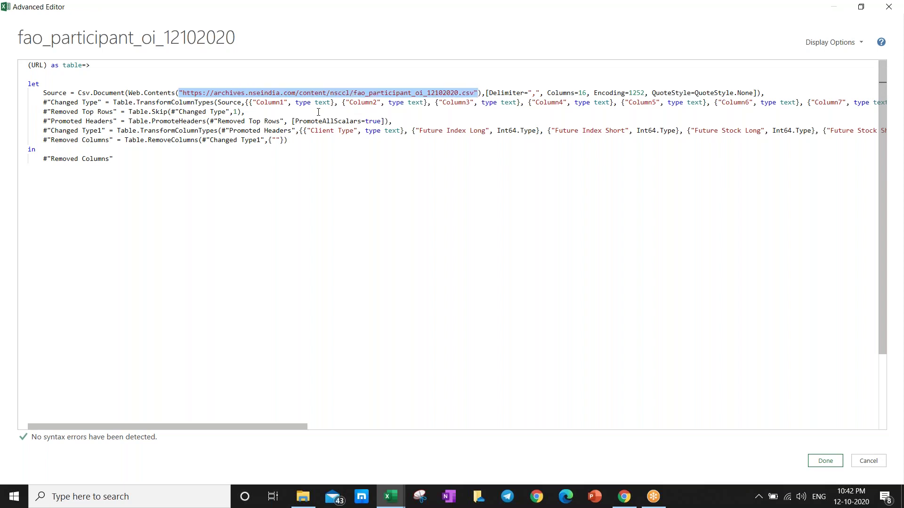
type("URL")
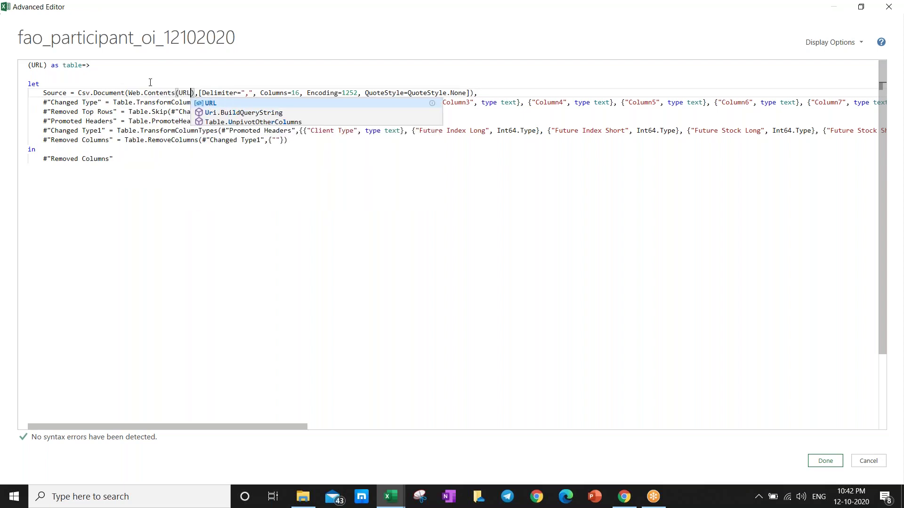
key("Escape")
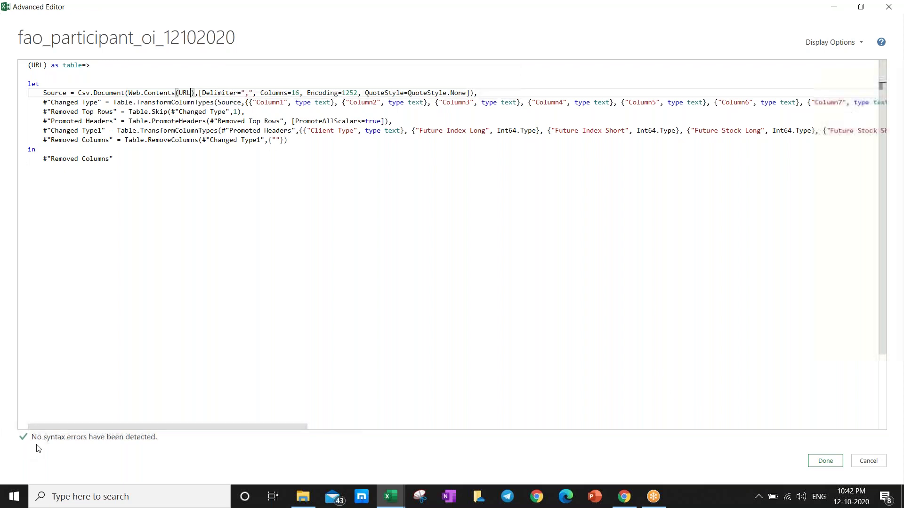
left_click(825, 460)
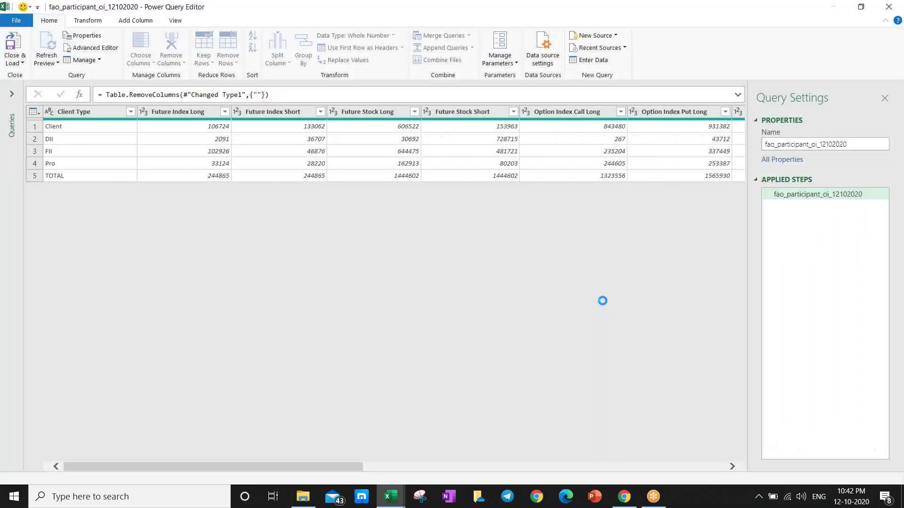
- Rename the function query as fxparticipant, then close the query editor and load it into the workbook
left_click(13, 96)
left_click_drag(852, 146, 677, 141)
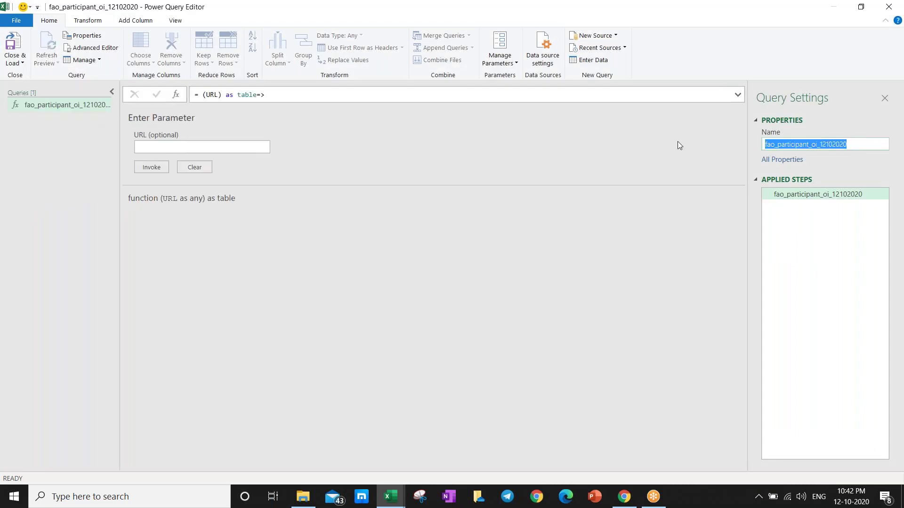
key("BackSpace")
type("fx")
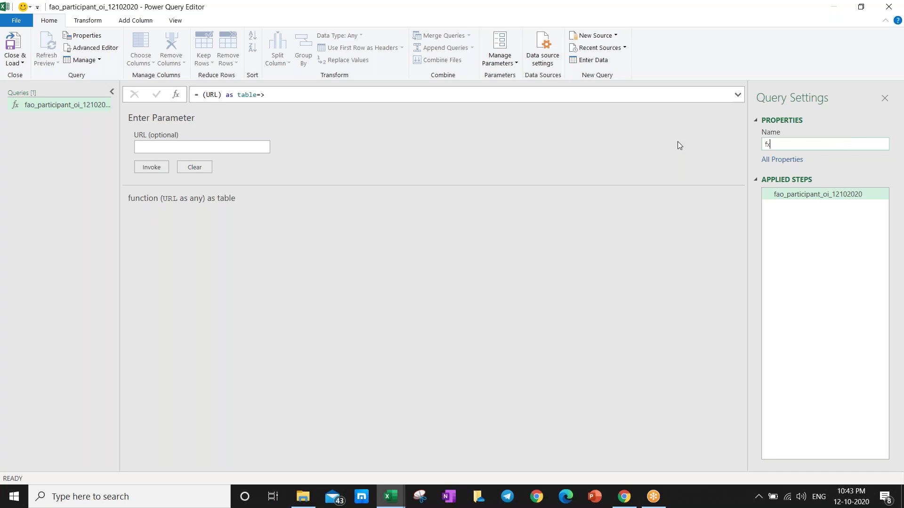
type("participant")
left_click(16, 62)
left_click(41, 75)
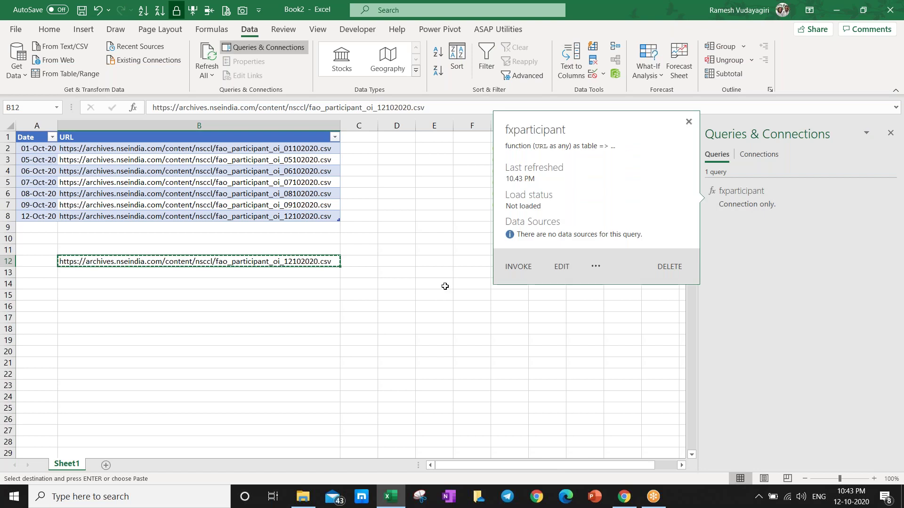
- Clear the pasted CSV link from cell B12
left_click(399, 242)
left_click(276, 260)
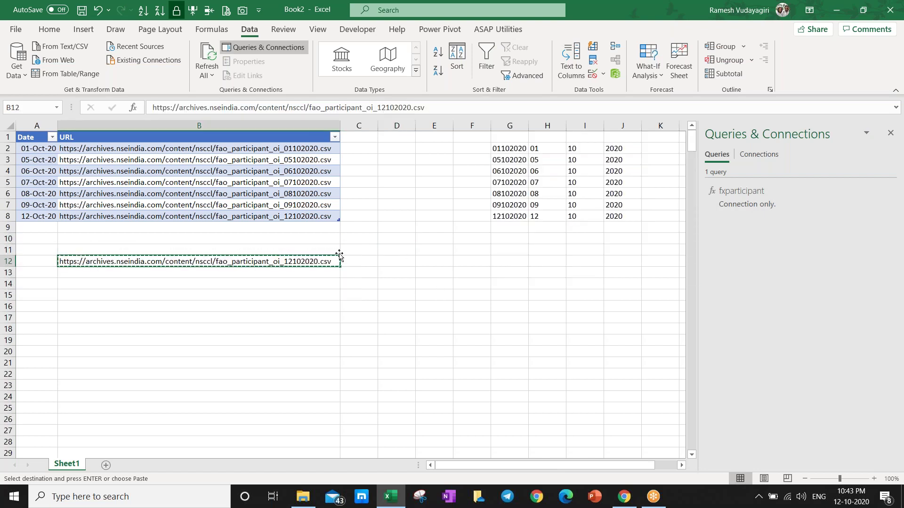
key("Delete")
- Load the Date and URL table into Power Query as a new query and name it FNO_OI
left_click(137, 174)
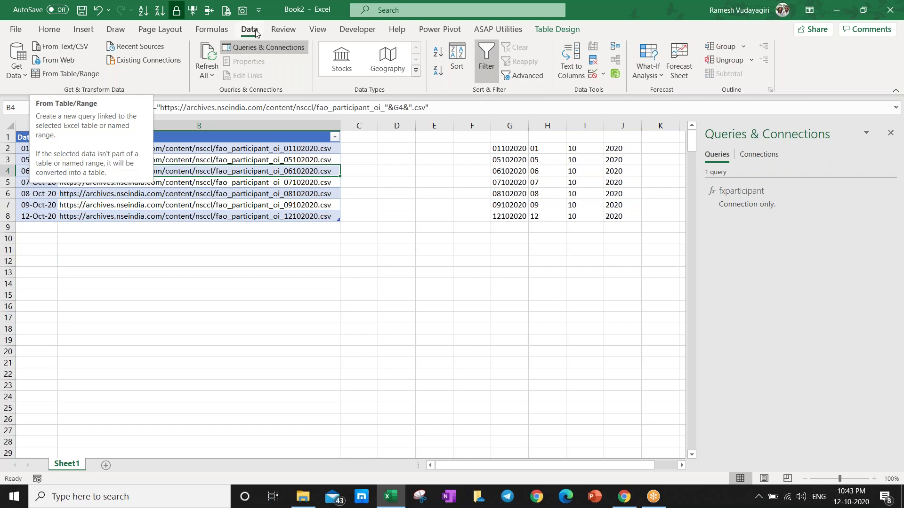
left_click(85, 76)
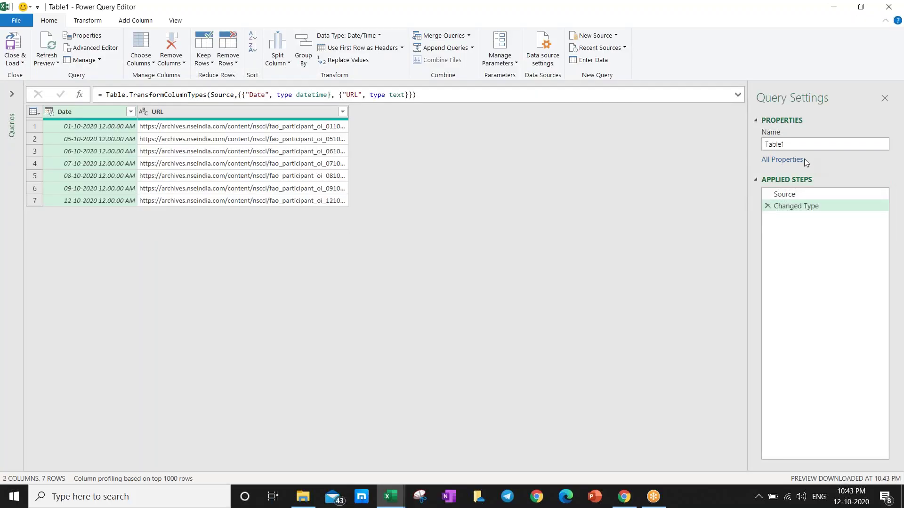
left_click(801, 144)
type("F")
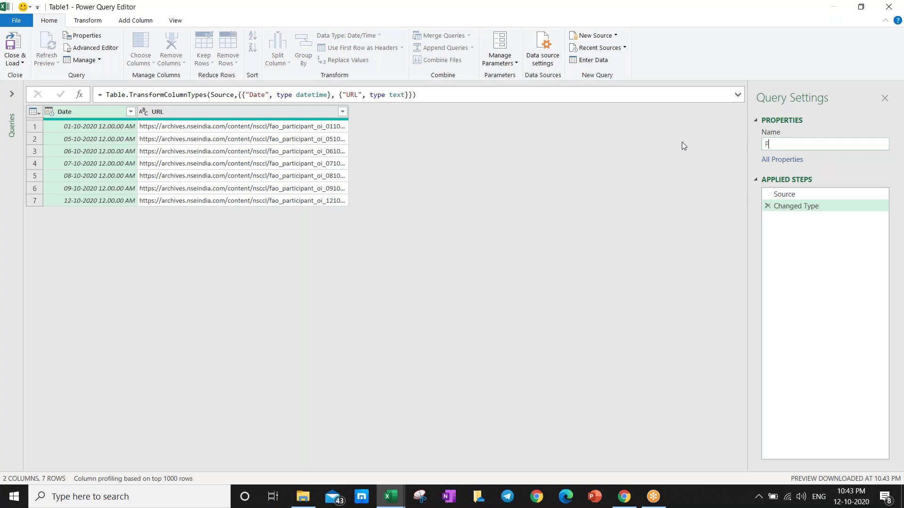
type("NO_OI")
key("BackSpace")
- Change the Date column's data type to Date, replacing the current type conversion
left_click(92, 110)
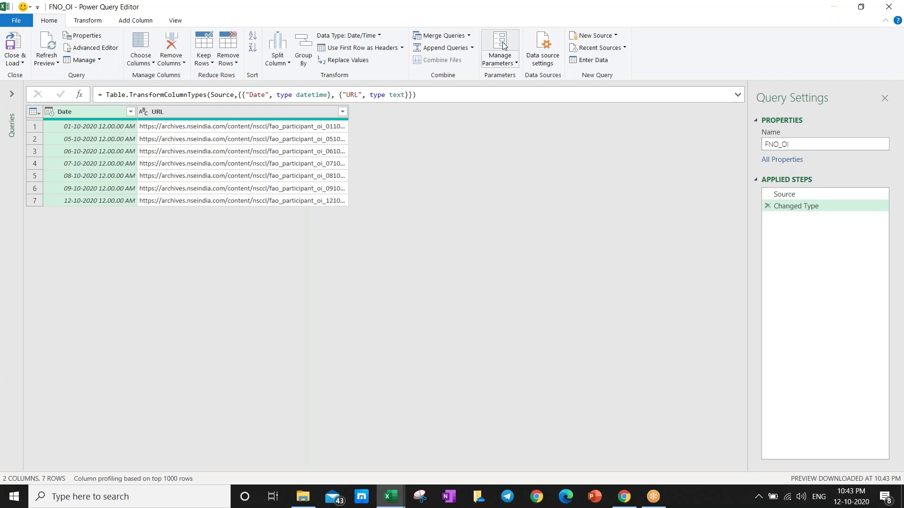
left_click(348, 36)
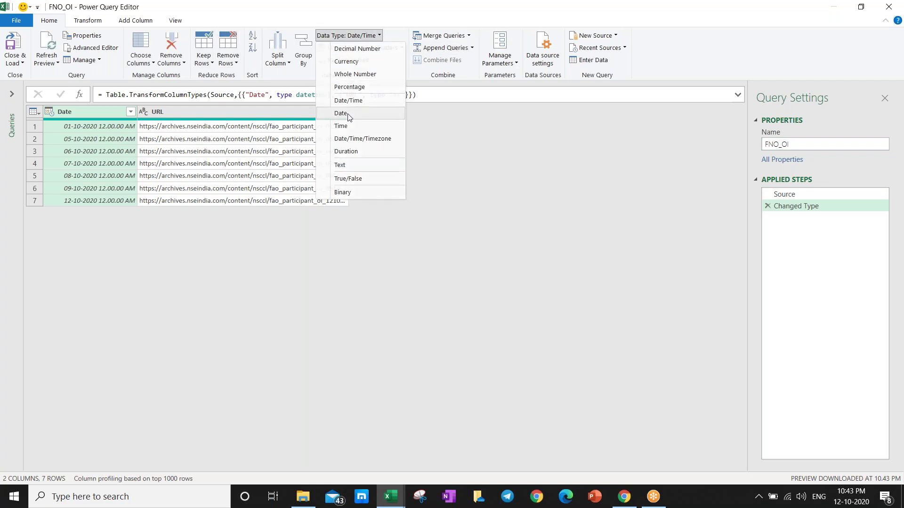
left_click(349, 114)
left_click(441, 277)
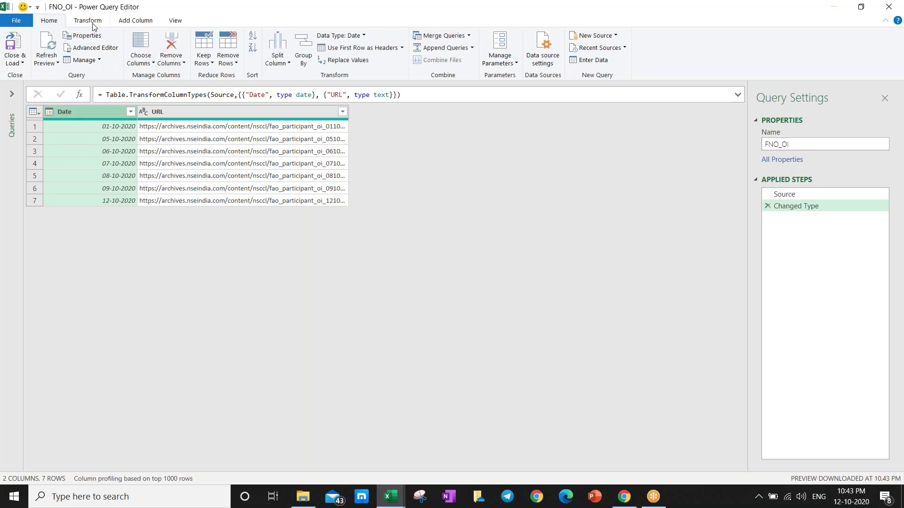
- Add a custom column named FNODATA with the formula fxparticipant([URL])
left_click(135, 21)
left_click(80, 62)
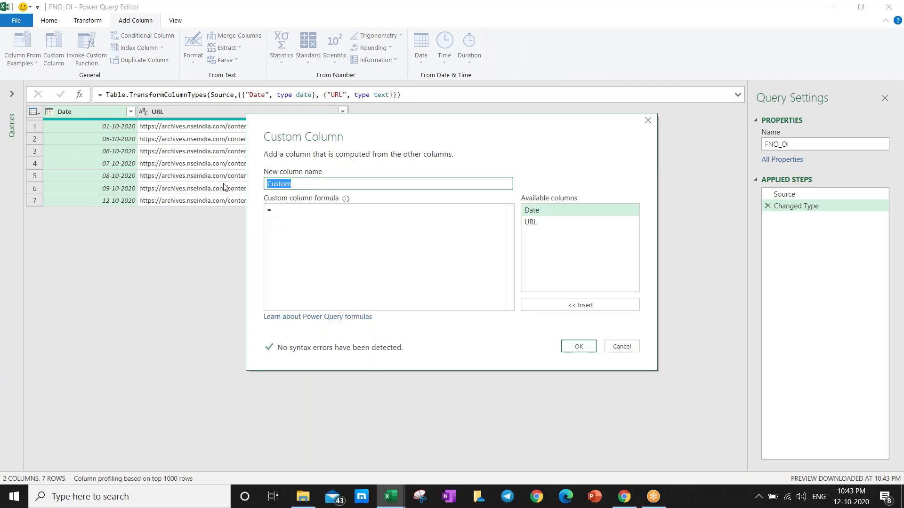
type("FNODATA")
key("Tab")
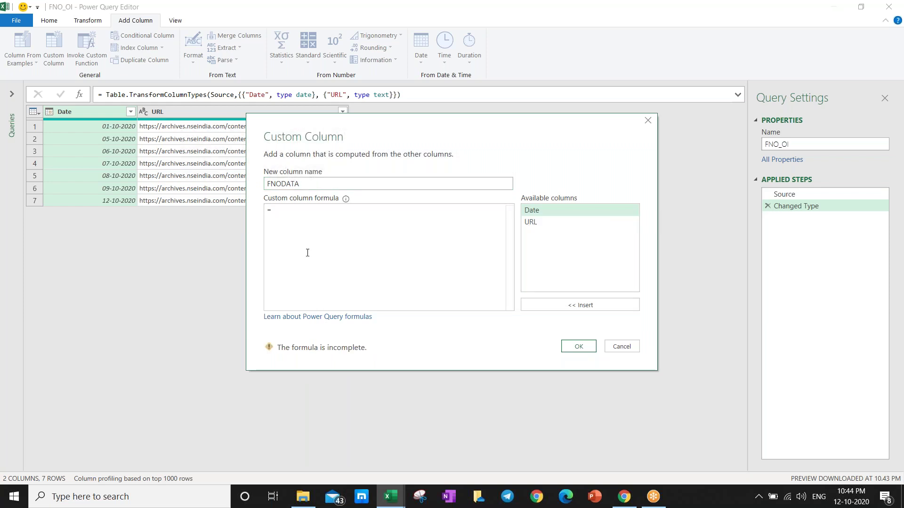
type("FX")
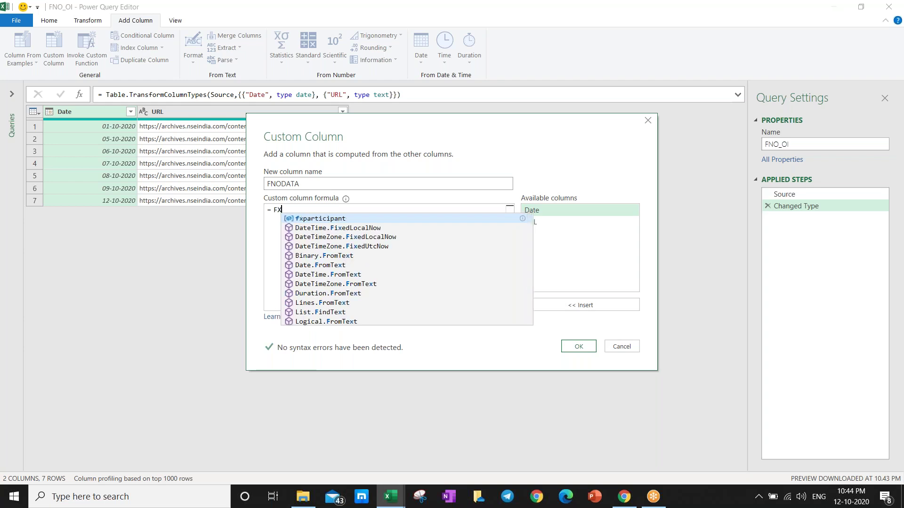
key("Tab")
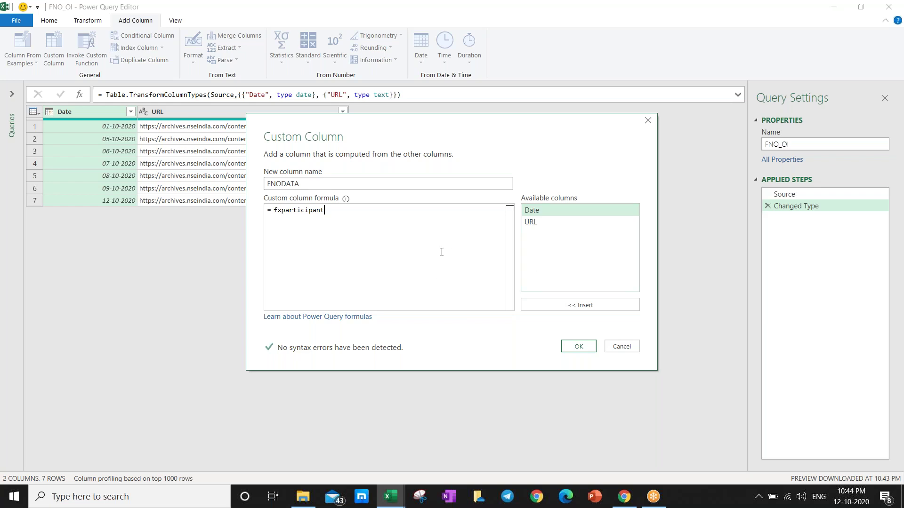
type("(")
left_click(547, 222)
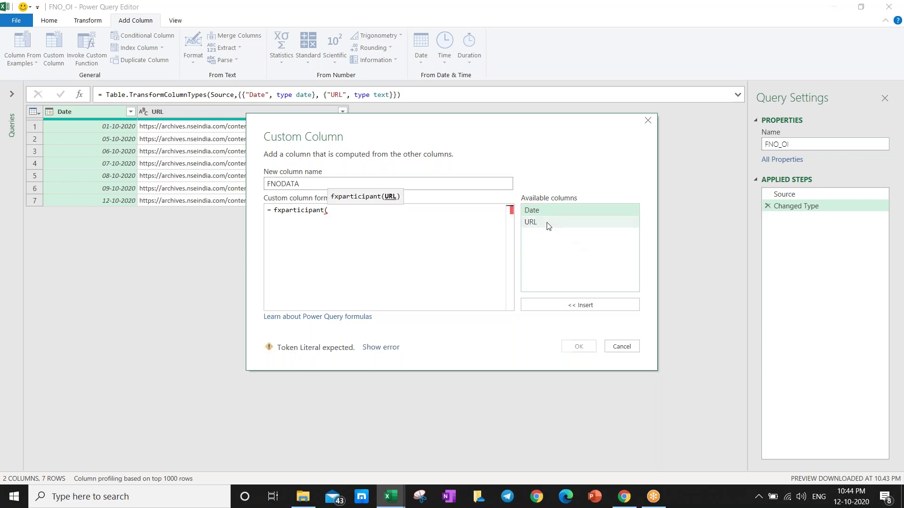
double_click(547, 223)
type(")")
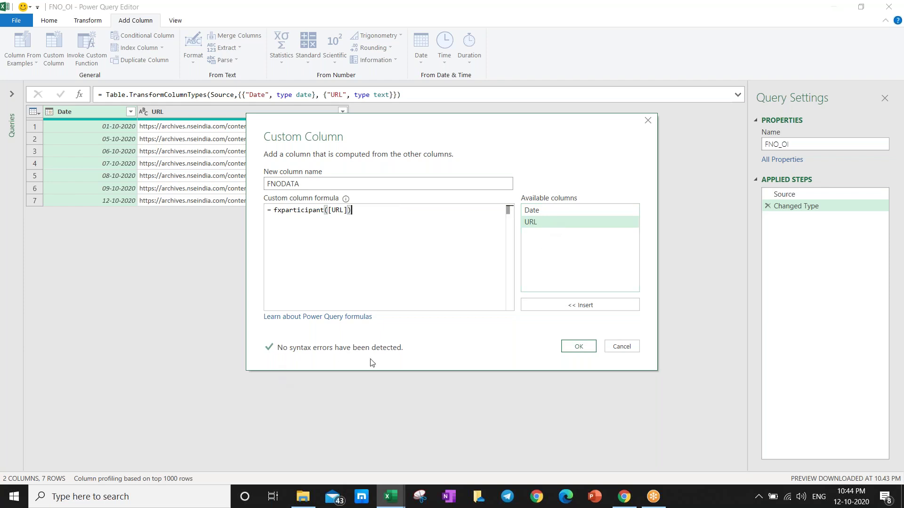
left_click(579, 347)
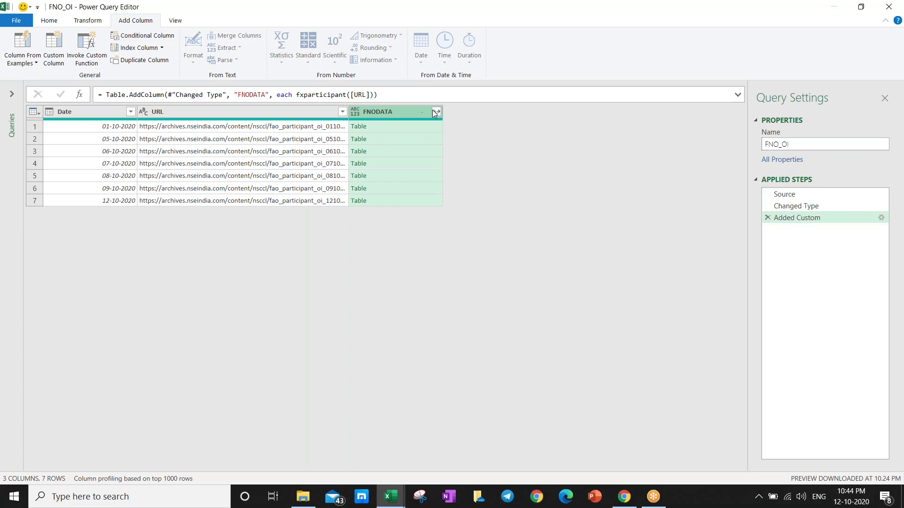
- Preview the first row's nested table and discard that step, and expand all FNODATA columns without the original column name as prefix
left_click(358, 127)
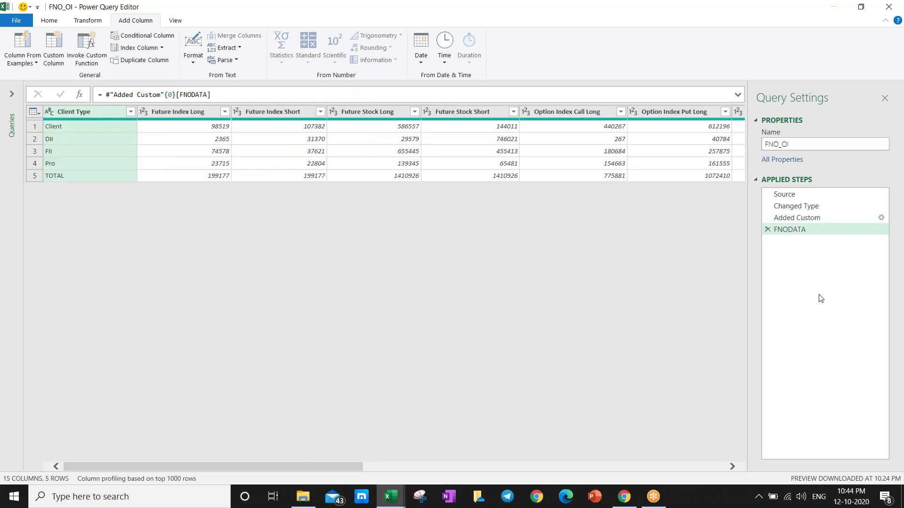
left_click(768, 230)
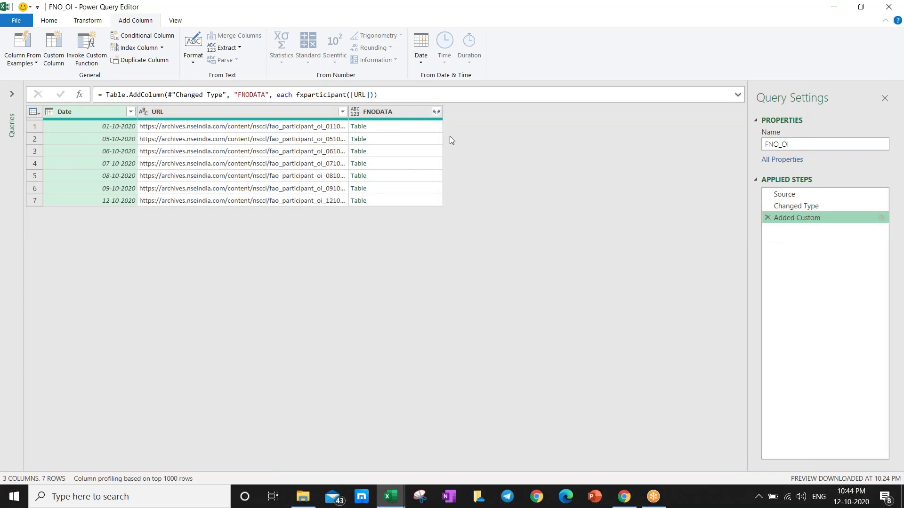
left_click(436, 112)
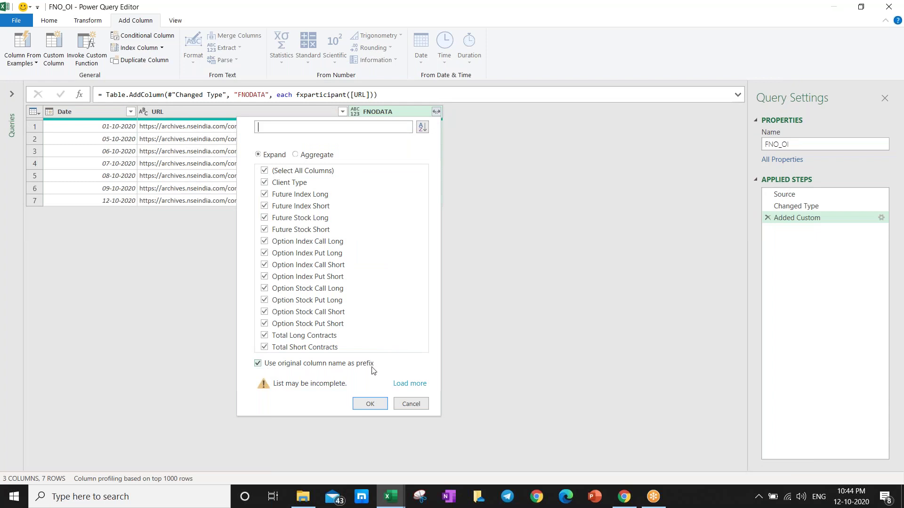
left_click(259, 363)
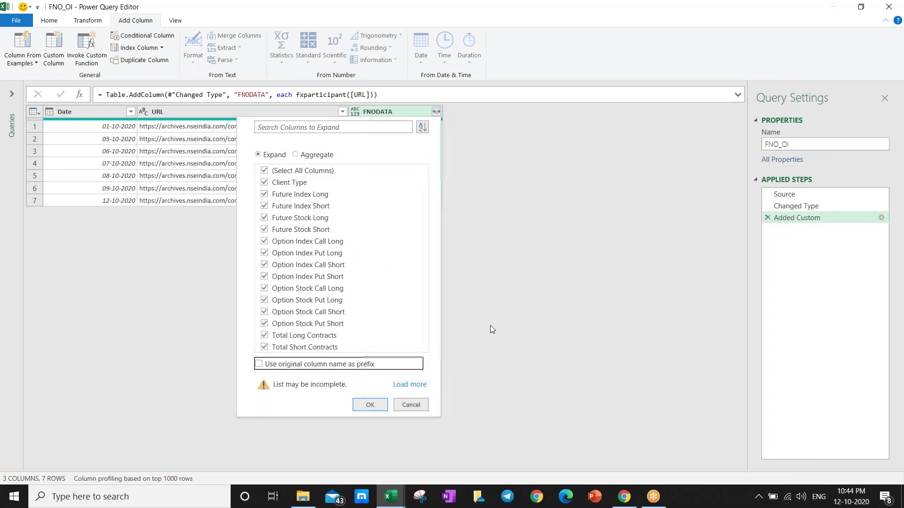
left_click(370, 405)
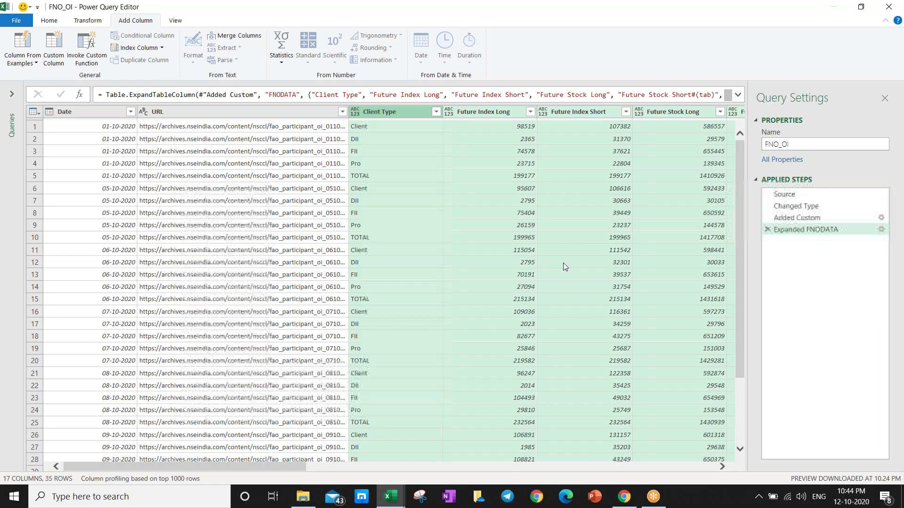
- Remove the URL column and try to load the query as a table on a new worksheet with its data added to the Data Model
left_click(211, 111)
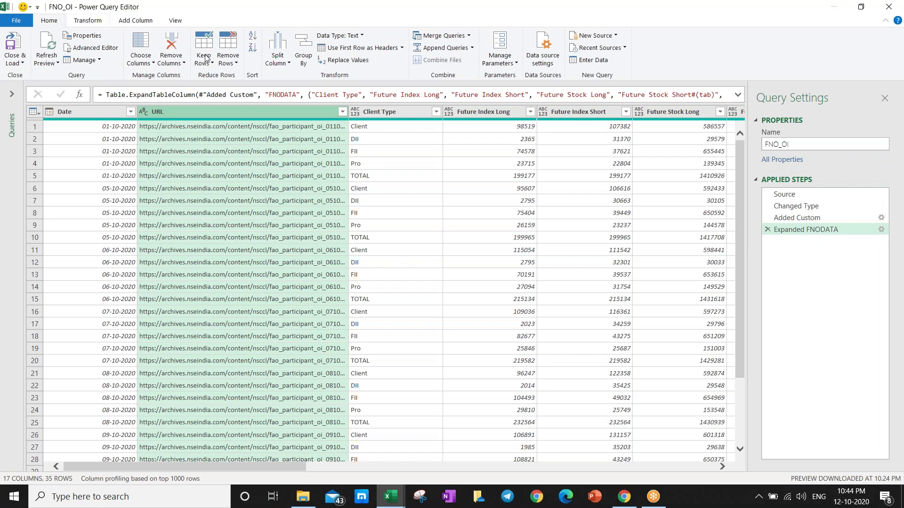
key("Delete")
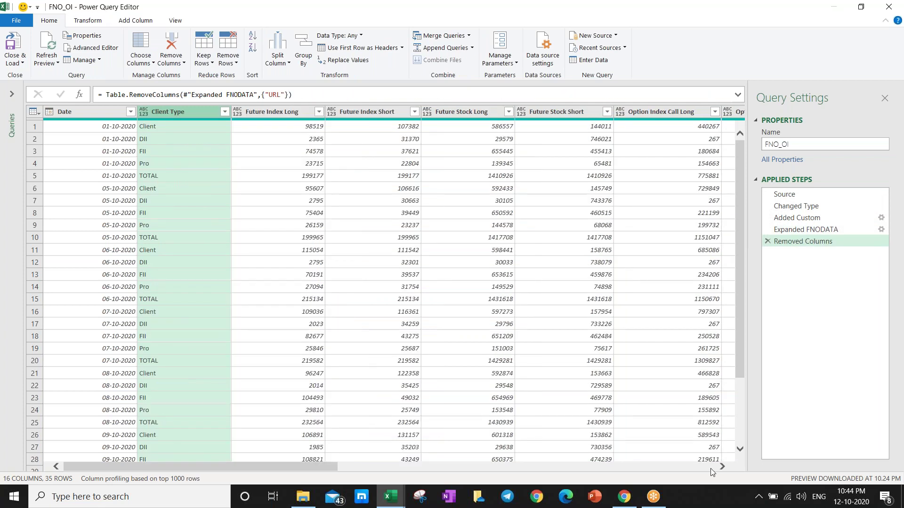
left_click(16, 20)
left_click(46, 66)
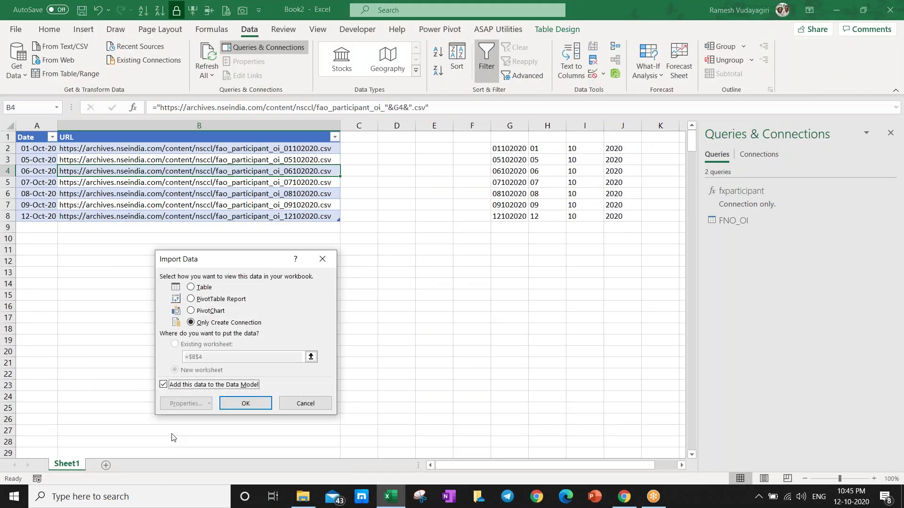
left_click(202, 287)
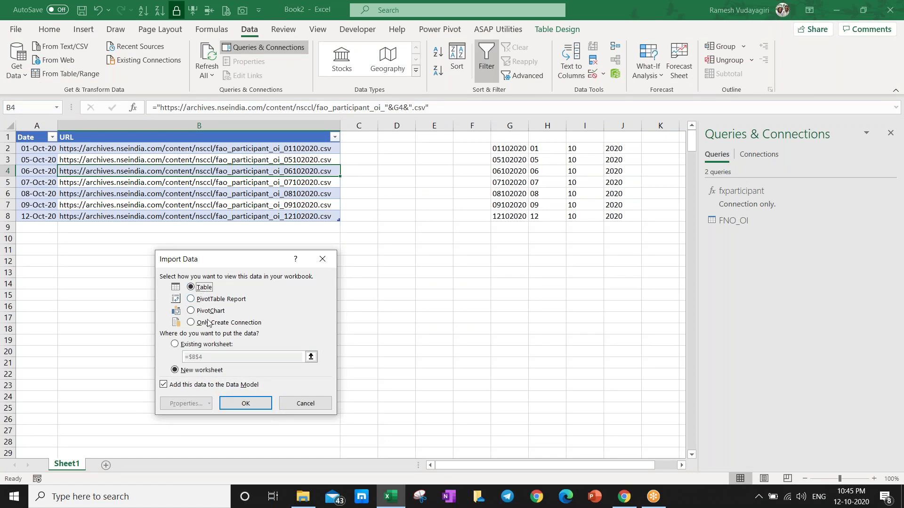
left_click(246, 403)
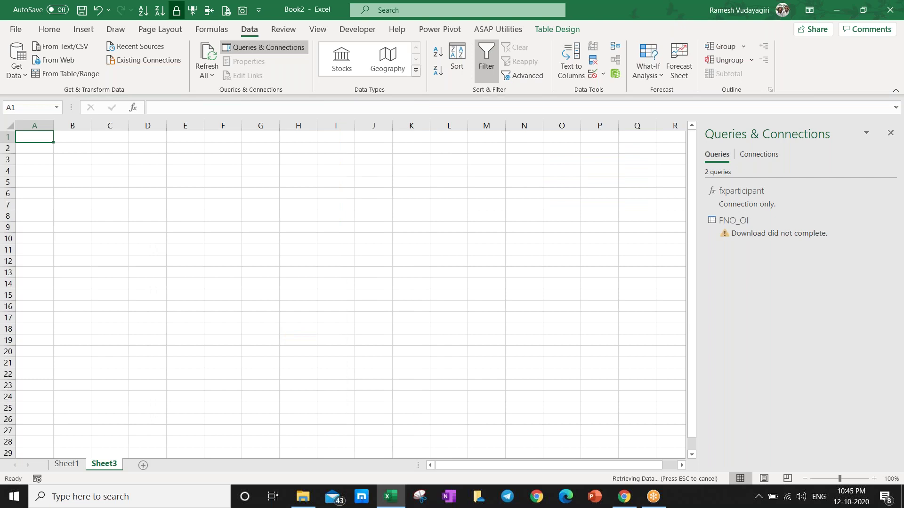
key("Return")
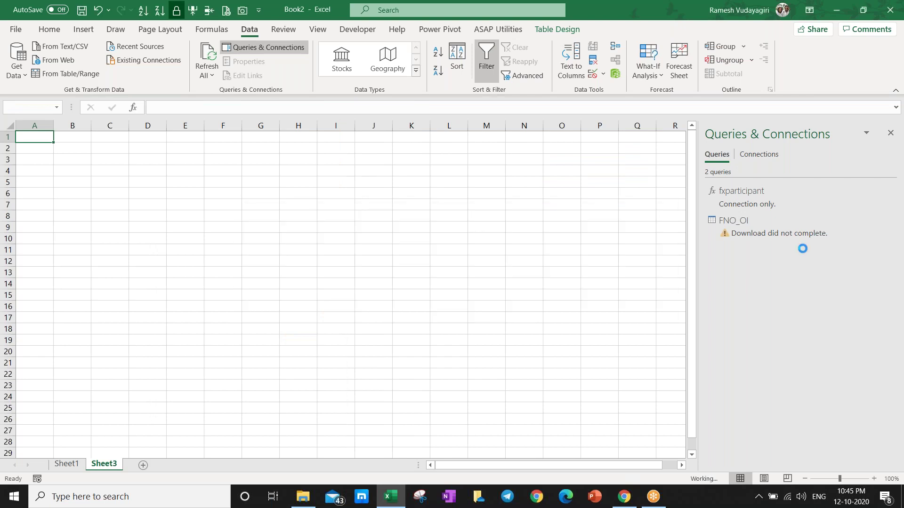
- Reopen the FNO_OI query in the editor to check its data, and close it again
right_click(759, 226)
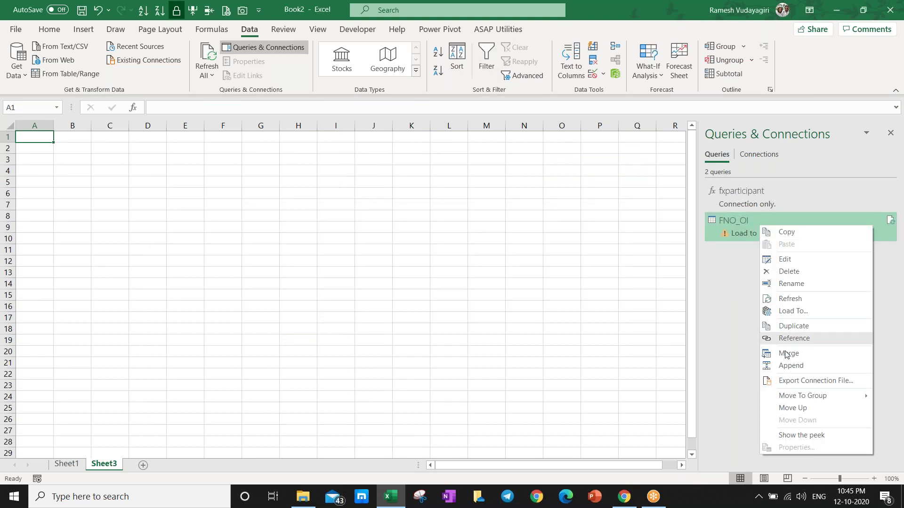
left_click(797, 261)
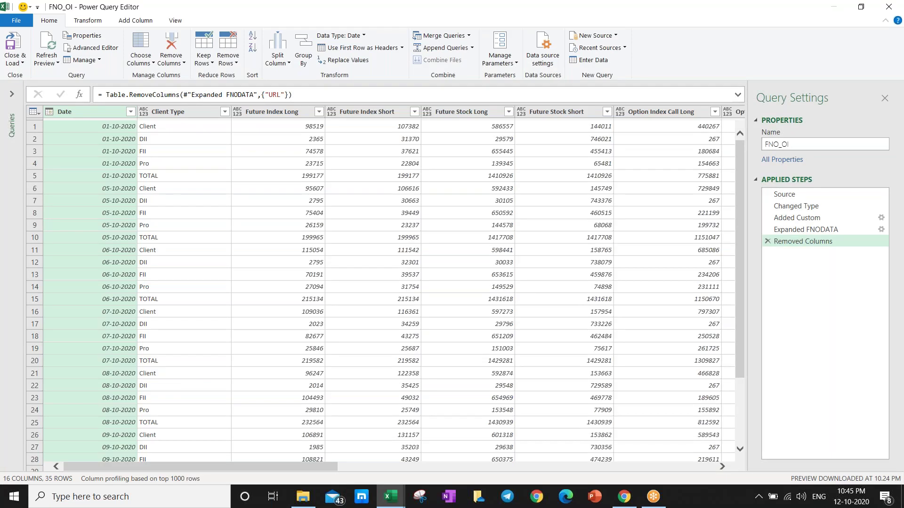
left_click(14, 47)
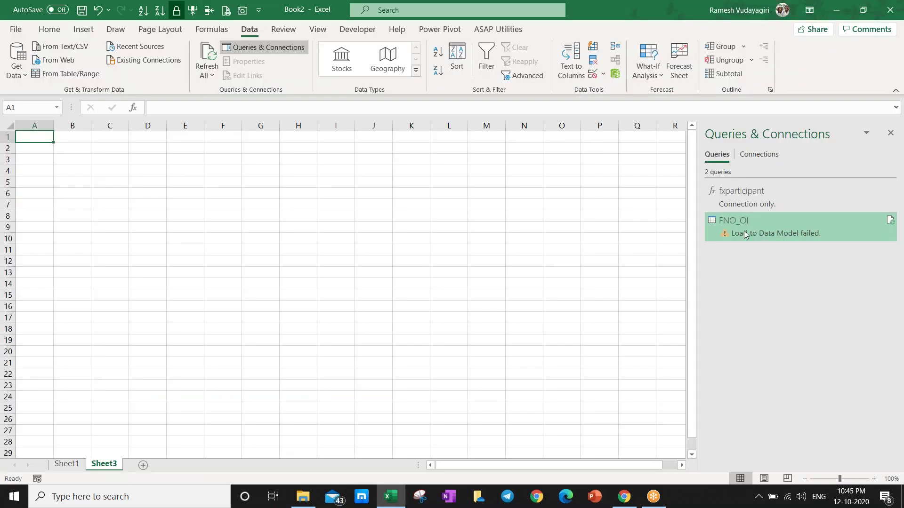
- Load FNO_OI as a table at cell A1 of the existing worksheet without adding it to the Data Model
mouse_move(745, 232)
right_click(744, 232)
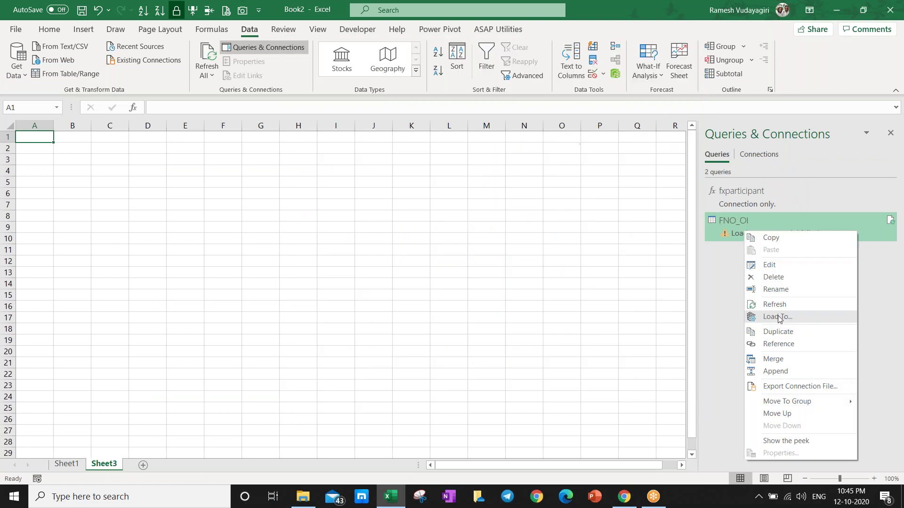
left_click(777, 317)
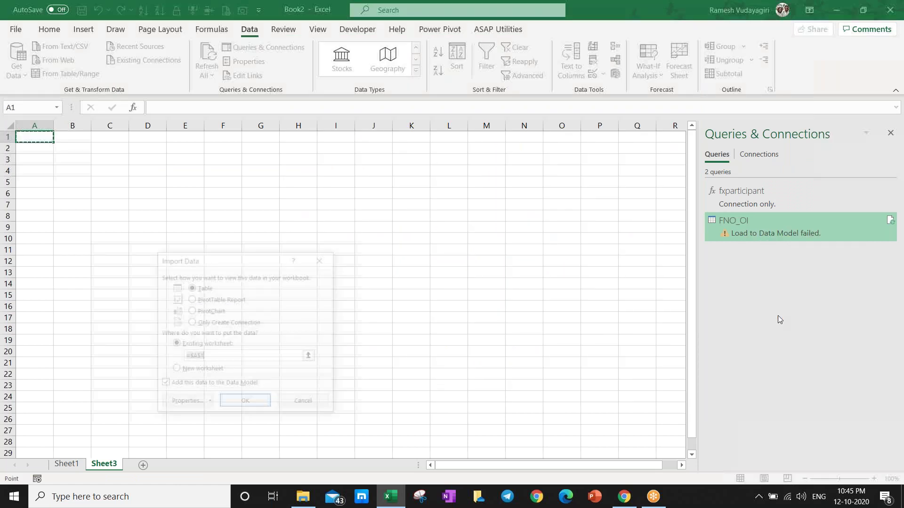
left_click(164, 384)
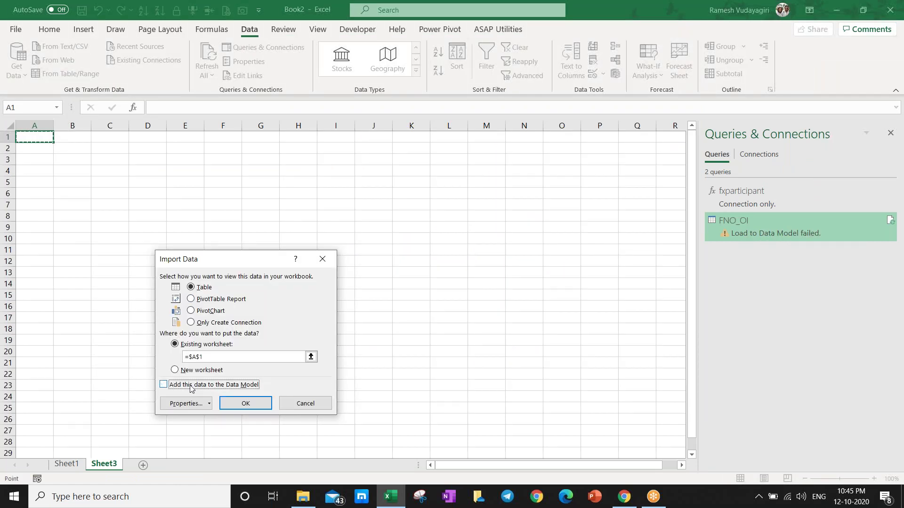
left_click(249, 408)
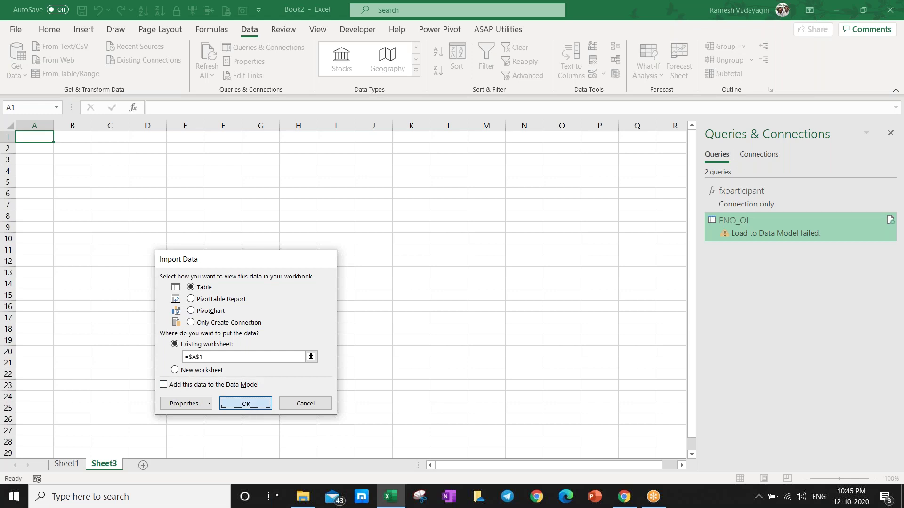
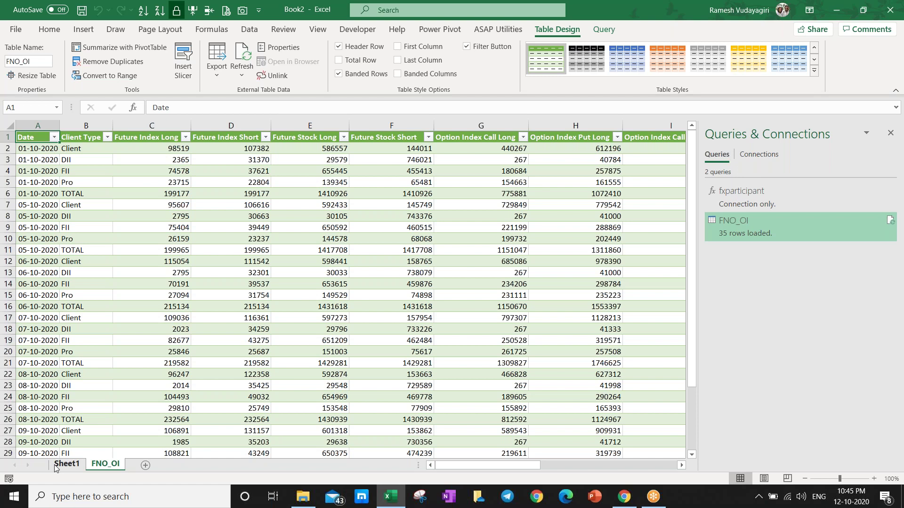
- Go to Sheet1 and examine the January to September 2020 date and URL rows in A44:B232
left_click(66, 465)
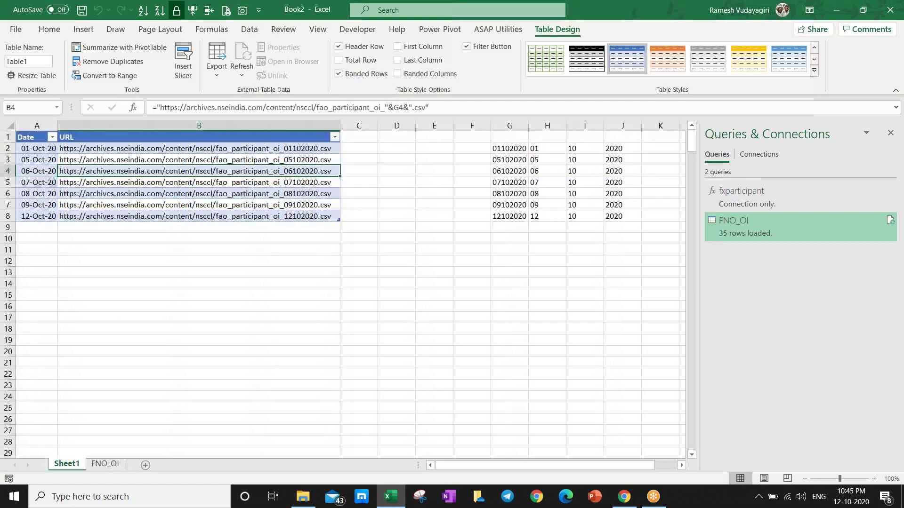
key("ctrl+Down")
key("Left")
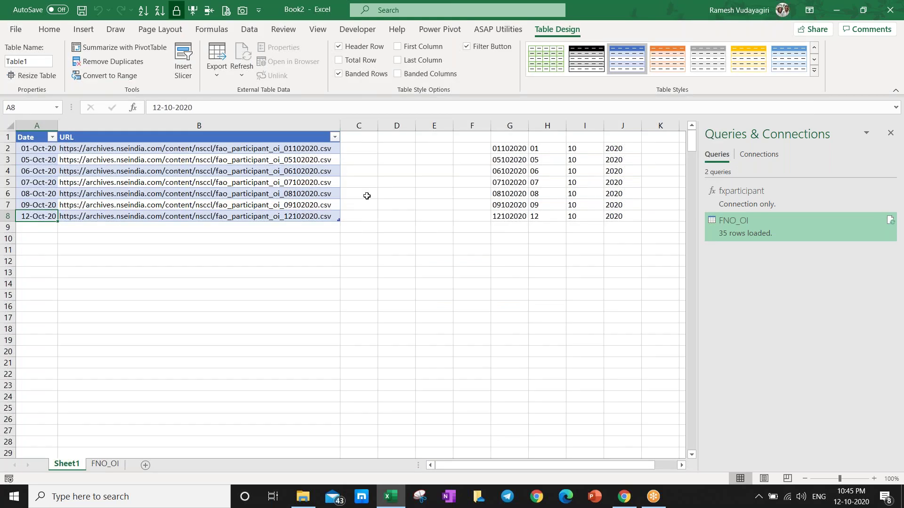
key("ctrl+Down")
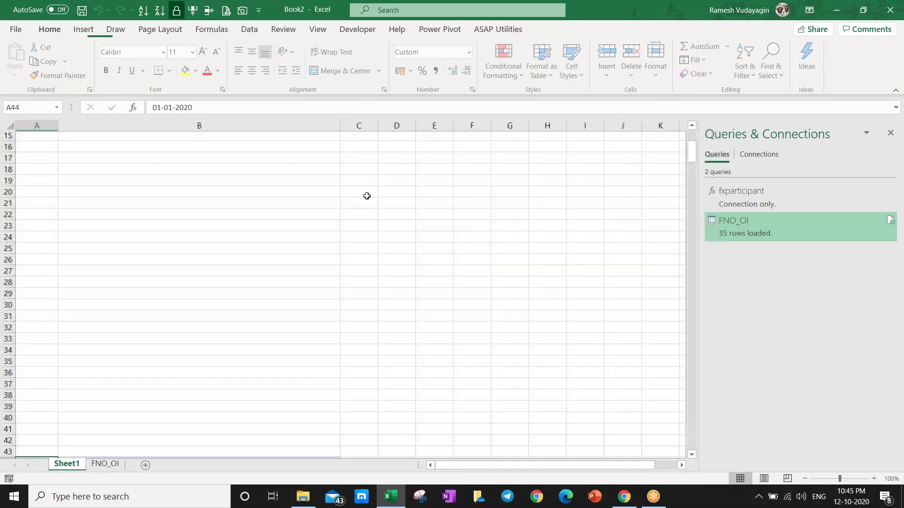
key("ctrl+Down")
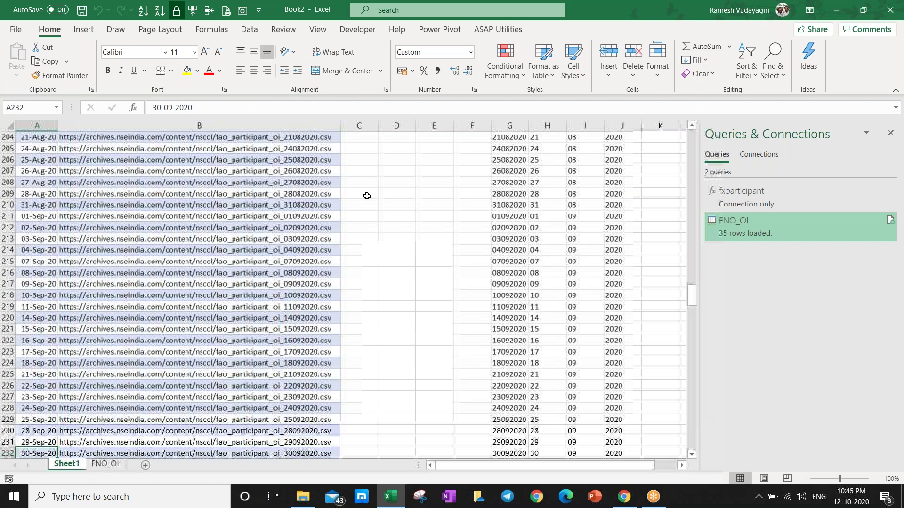
key("ctrl+Up")
key("Right")
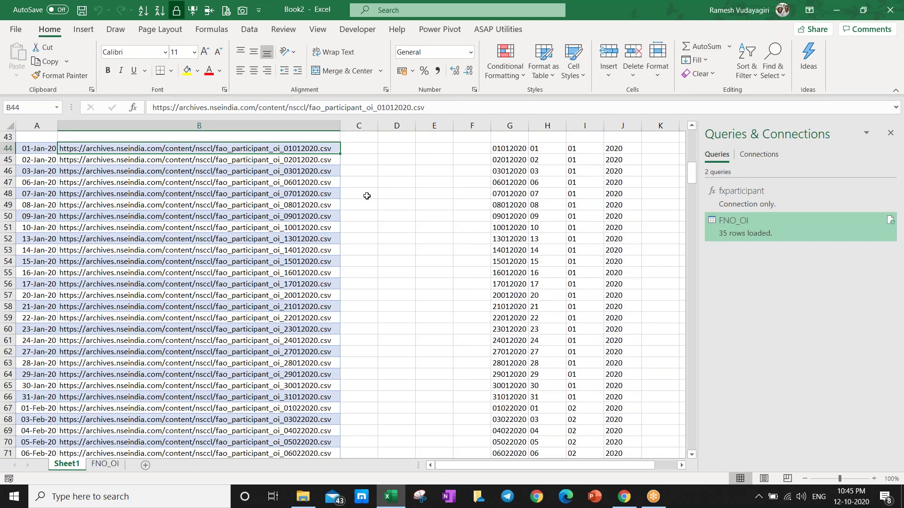
- Try to move the January to September 2020 rows directly below the October table at A9, and undo the move
key("ctrl+Home")
key("ctrl+a")
key("ctrl+c")
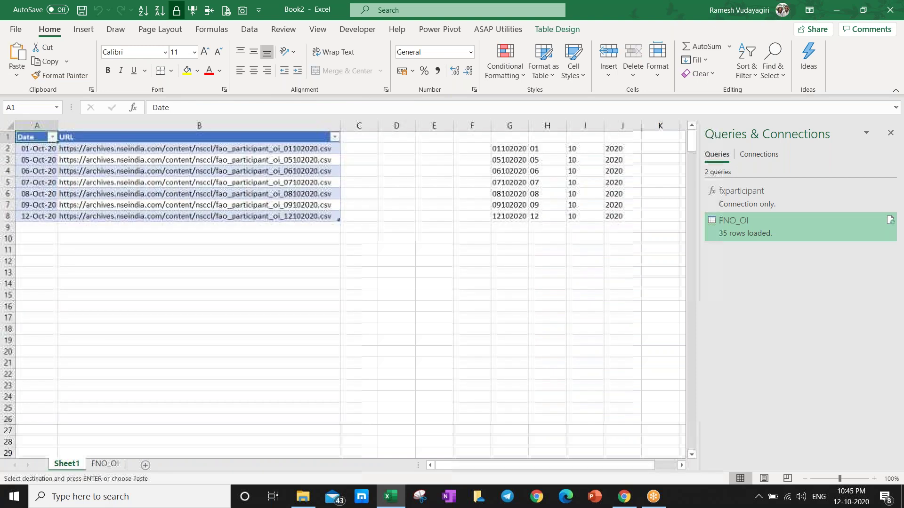
key("ctrl+Down")
key("Down")
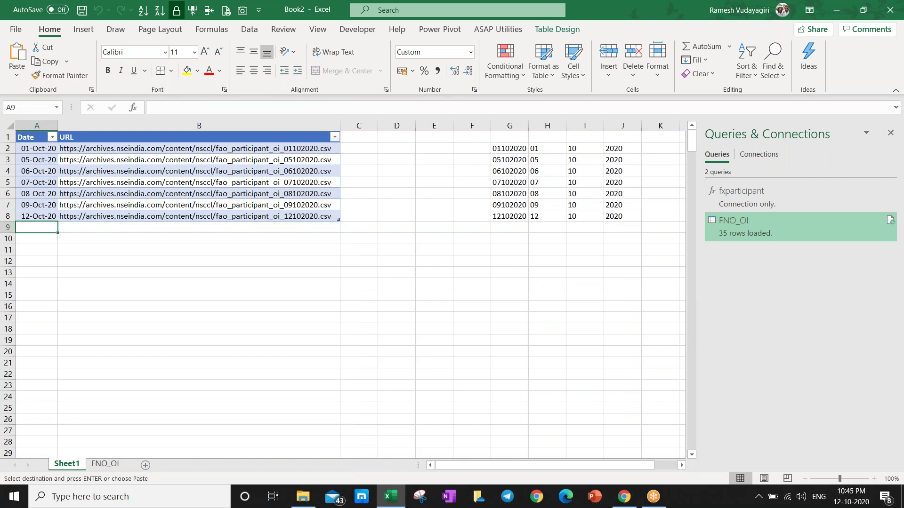
key("Return")
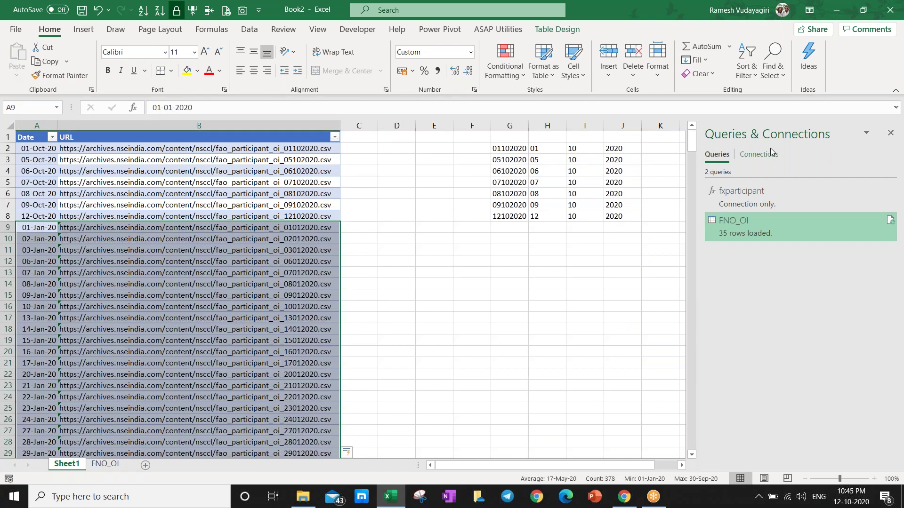
key("ctrl+z")
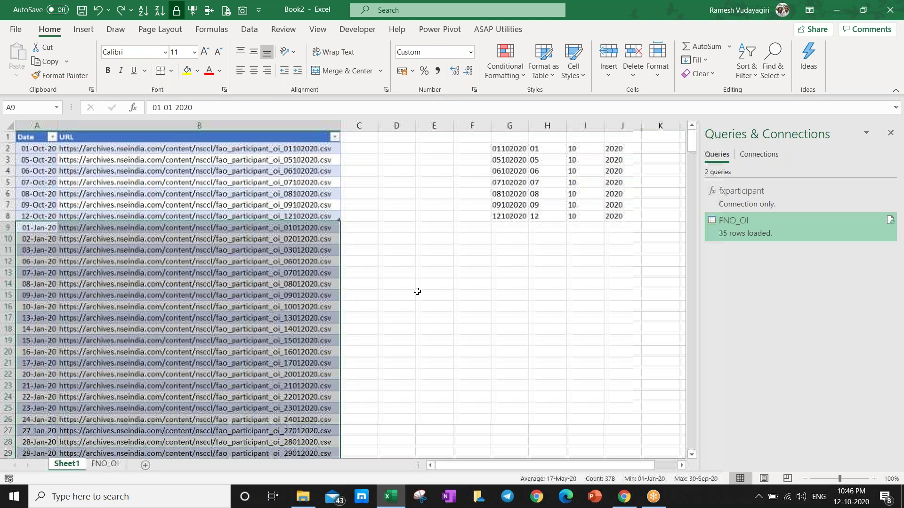
key("ctrl+z")
- Move the January to September 2020 date and URL rows from A44:B232 to A9 so they extend the Date/URL table
key("ctrl+Down")
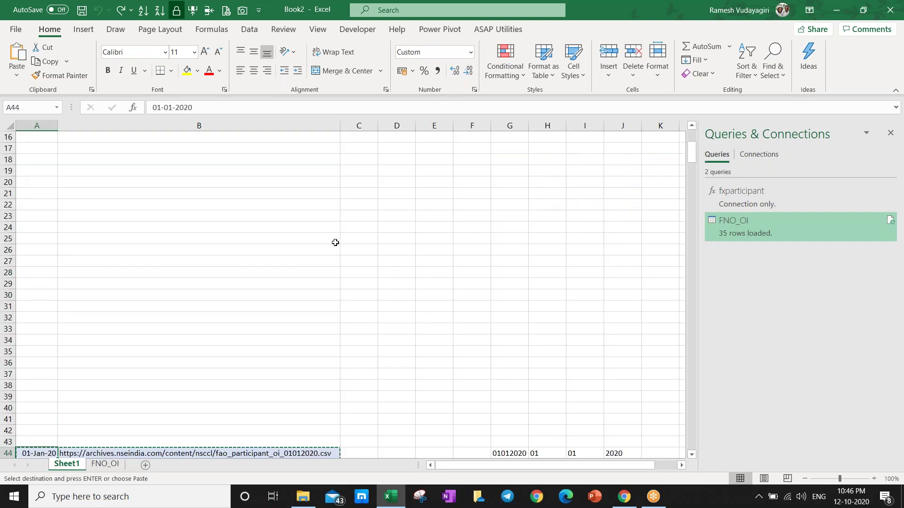
key("ctrl+shift+Down")
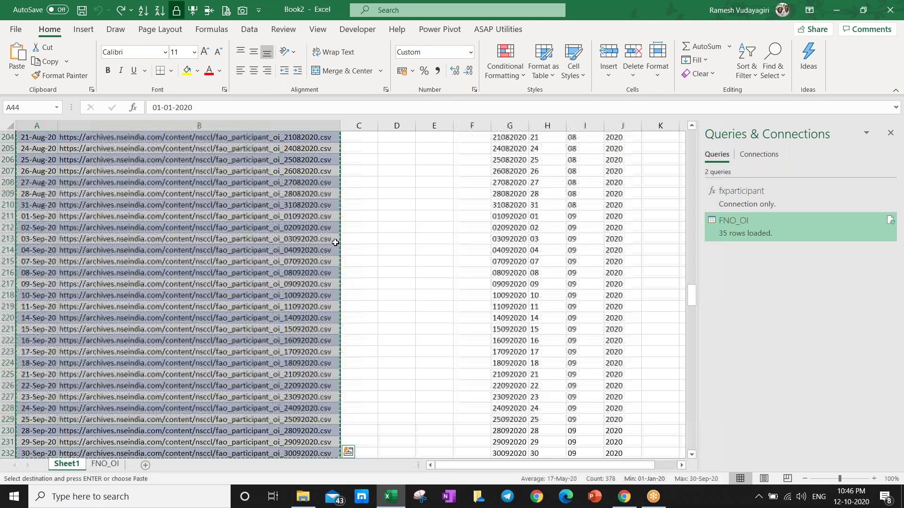
key("Return")
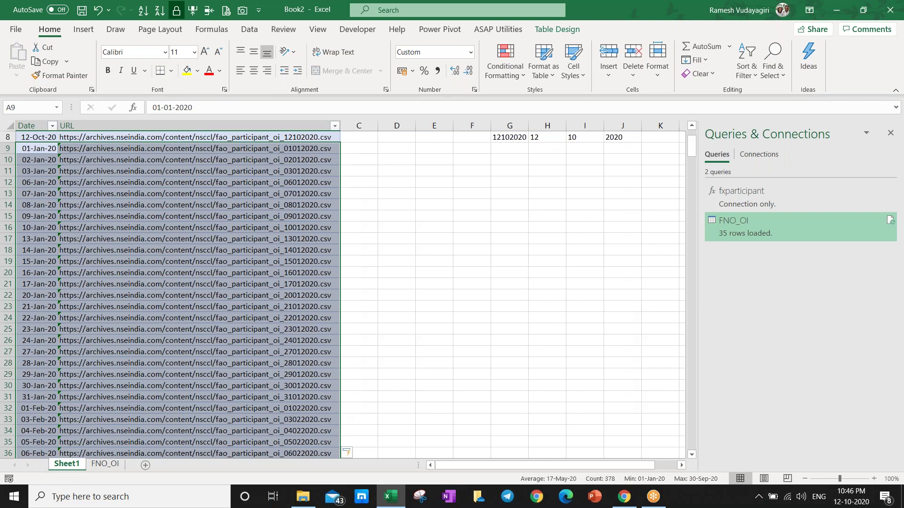
key("ctrl+Down")
key("Down")
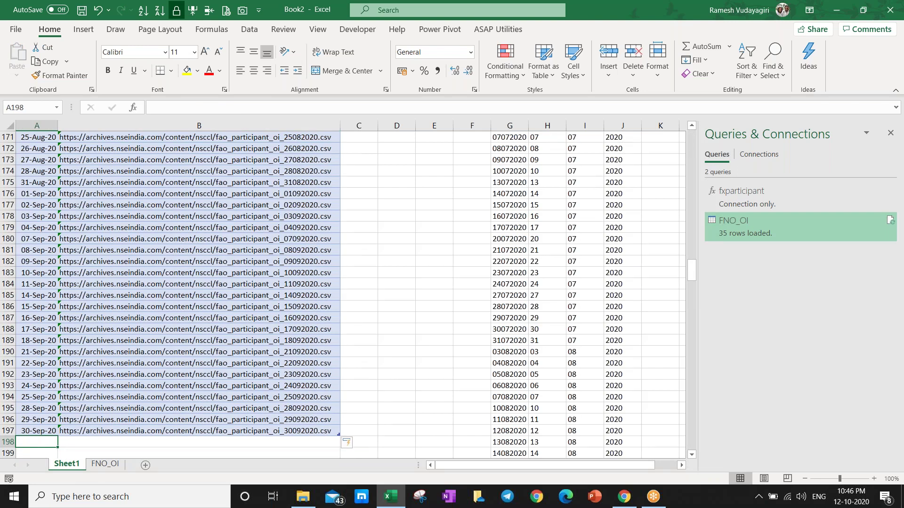
- Replace the URL column's formulas on Sheet1 with their values and check cell B2 against the helper cells G2:J2
key("ctrl+Home")
key("Right")
key("ctrl+shift+Down")
key("ctrl+c")
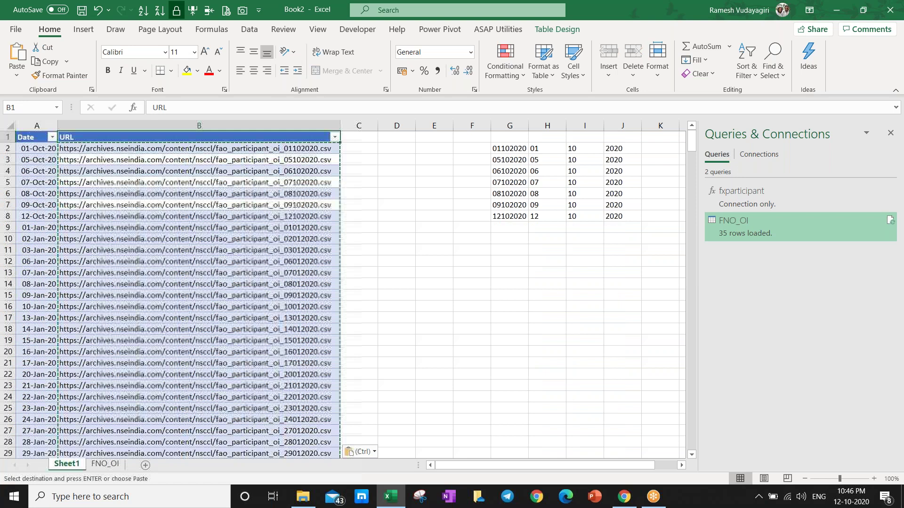
key("Escape")
left_click_drag(510, 148, 623, 148)
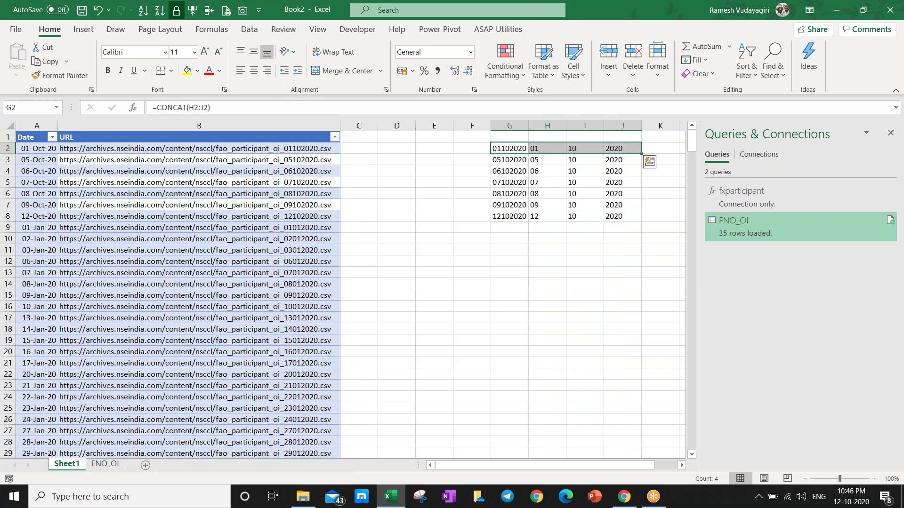
left_click(163, 148)
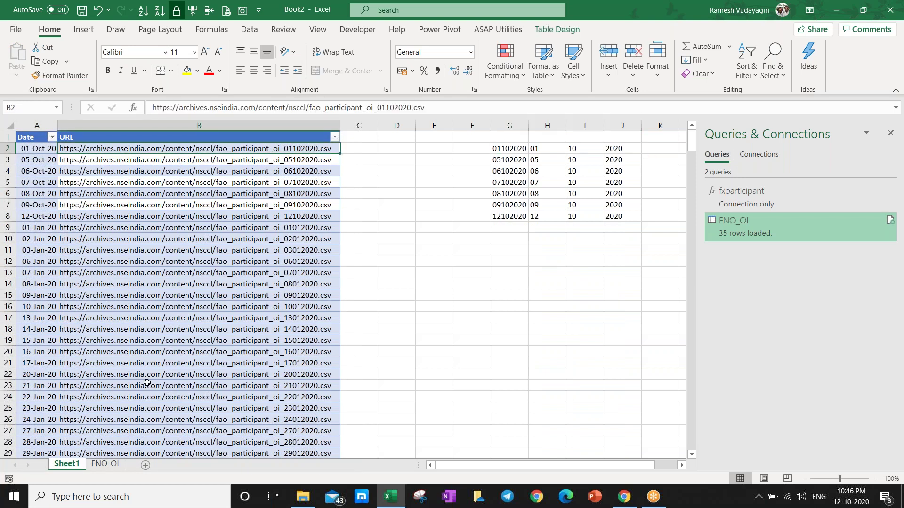
- Refresh the FNO_OI table with the extended dates and sort it by Date from oldest to newest
left_click(107, 464)
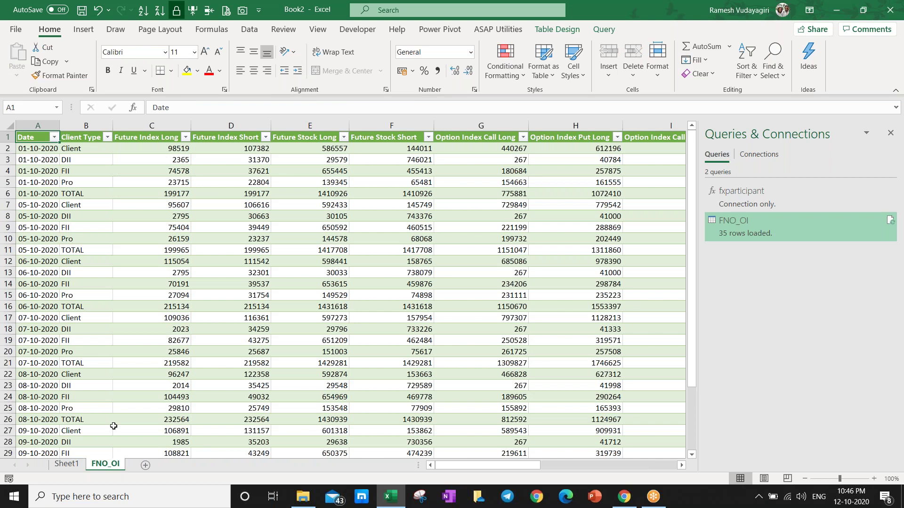
left_click(151, 193)
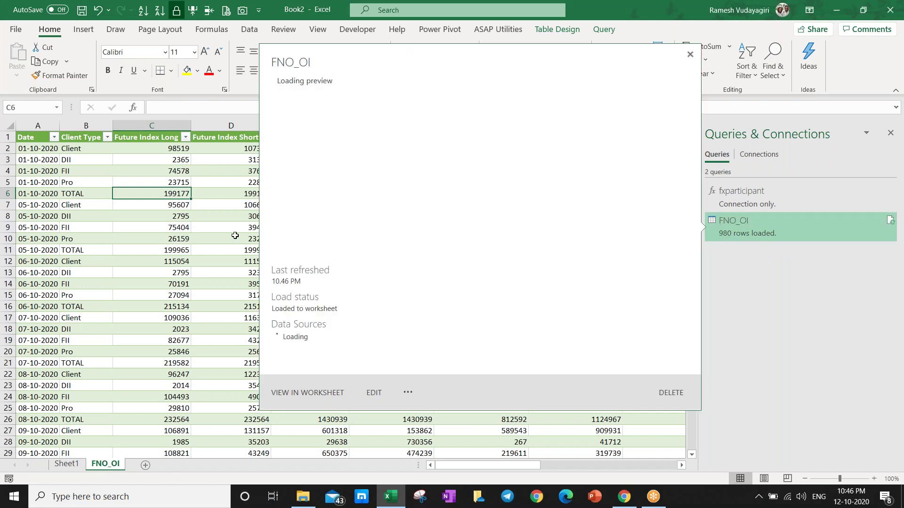
left_click(38, 149)
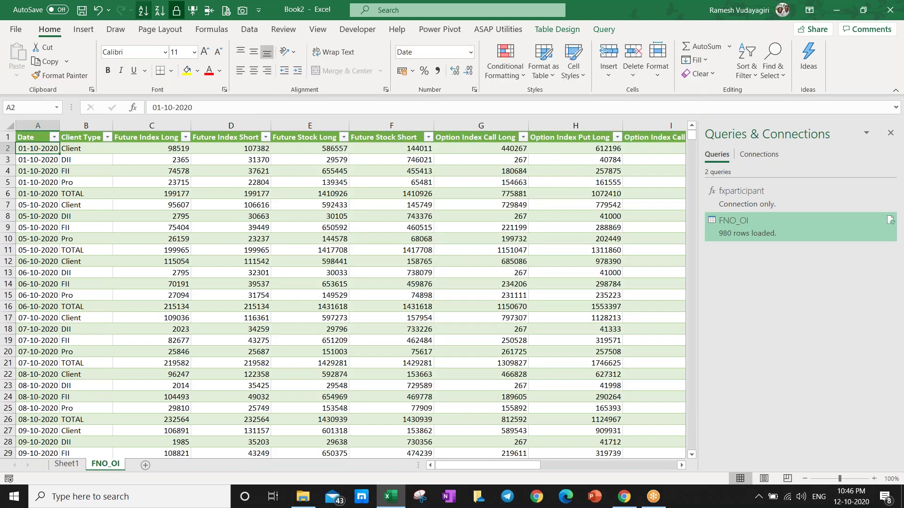
key("ctrl+a")
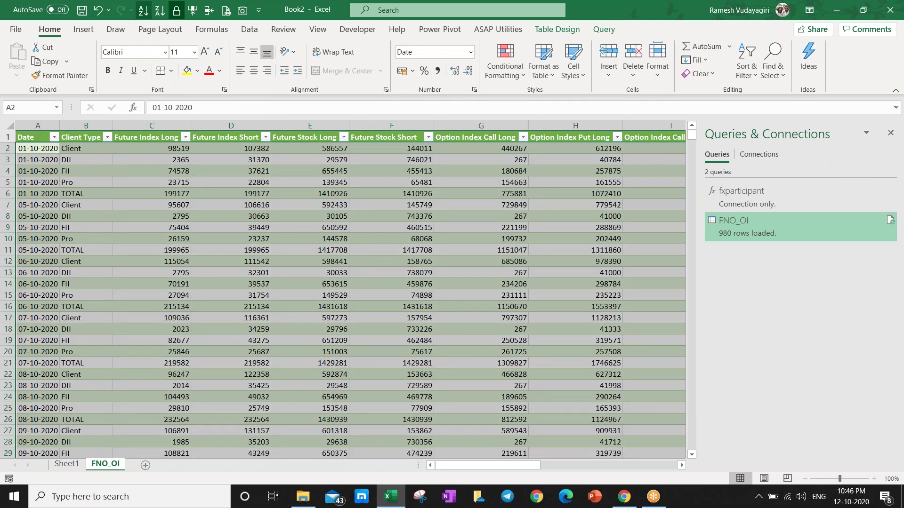
left_click(143, 10)
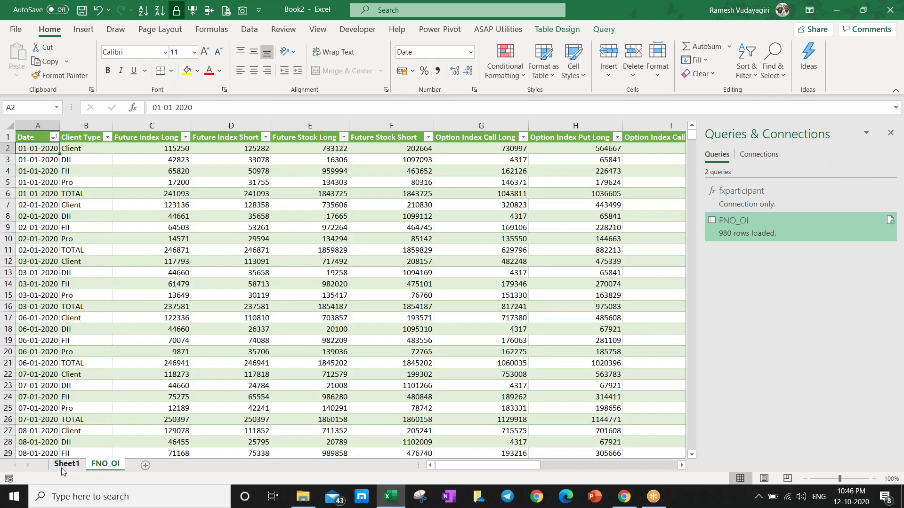
- Sort the Date/URL table on Sheet1 by Date from oldest to newest
left_click(66, 464)
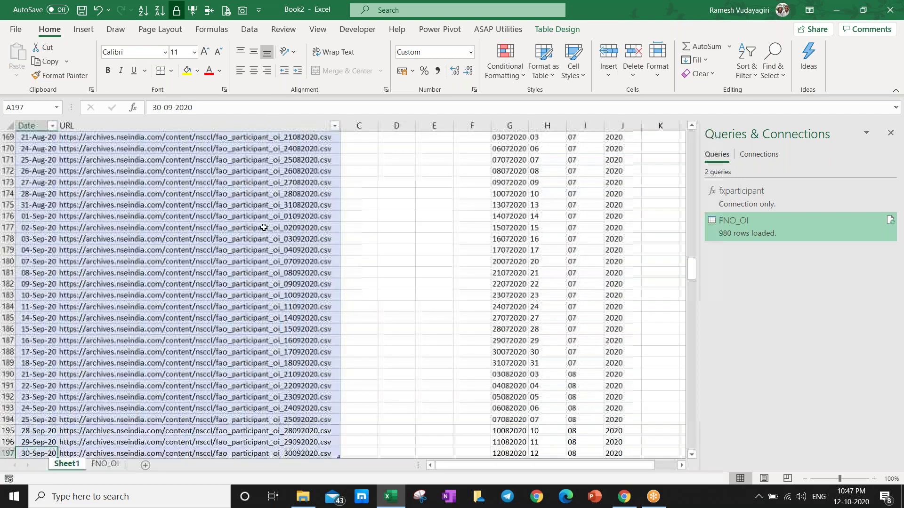
scroll(263, 227, "down", 1)
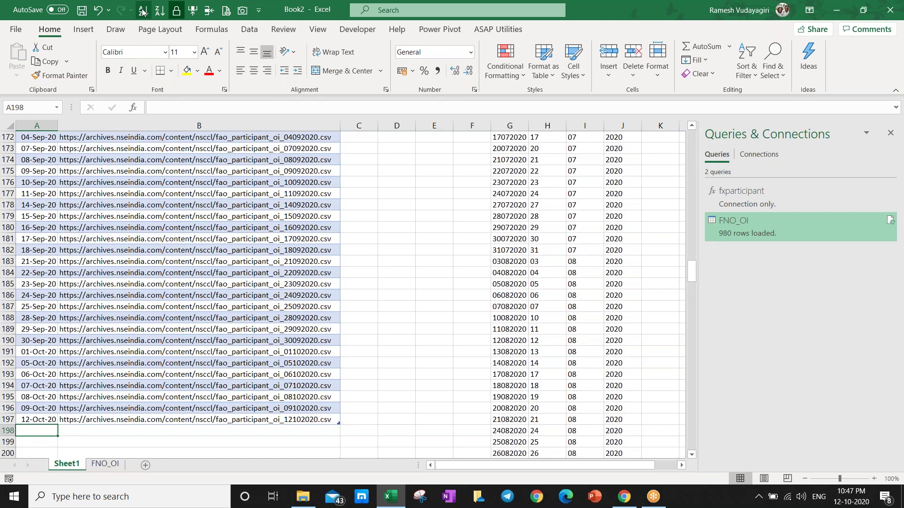
left_click(142, 11)
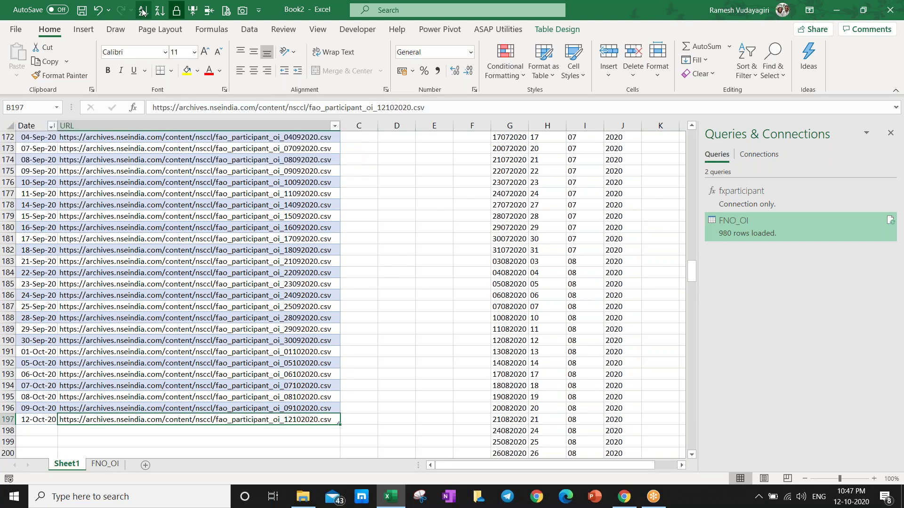
key("Left")
- Return to the FNO_OI sheet and open the FNO_OI query in the Power Query Editor
key("ctrl+Page_Down")
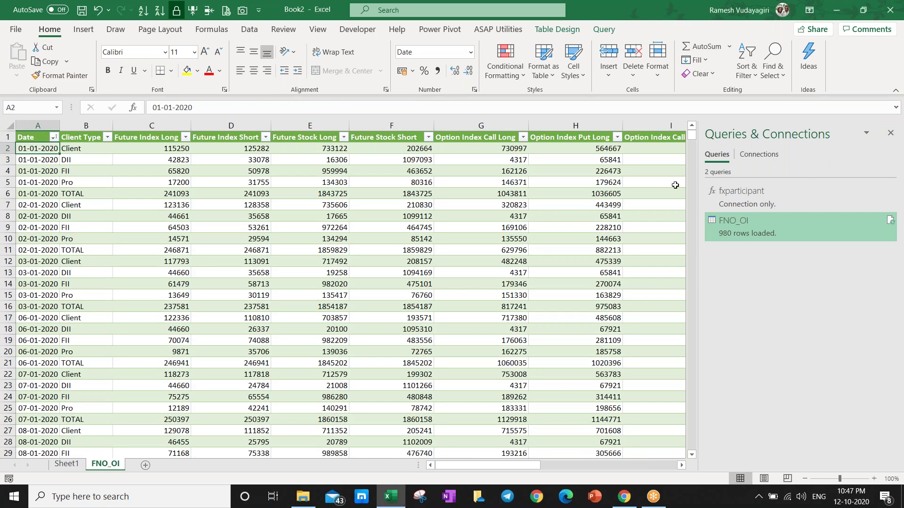
left_click(212, 150)
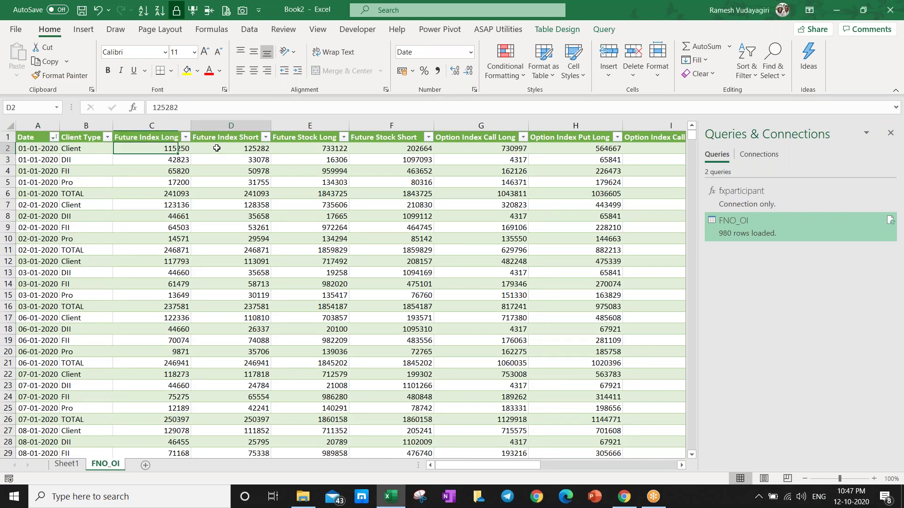
left_click(777, 226)
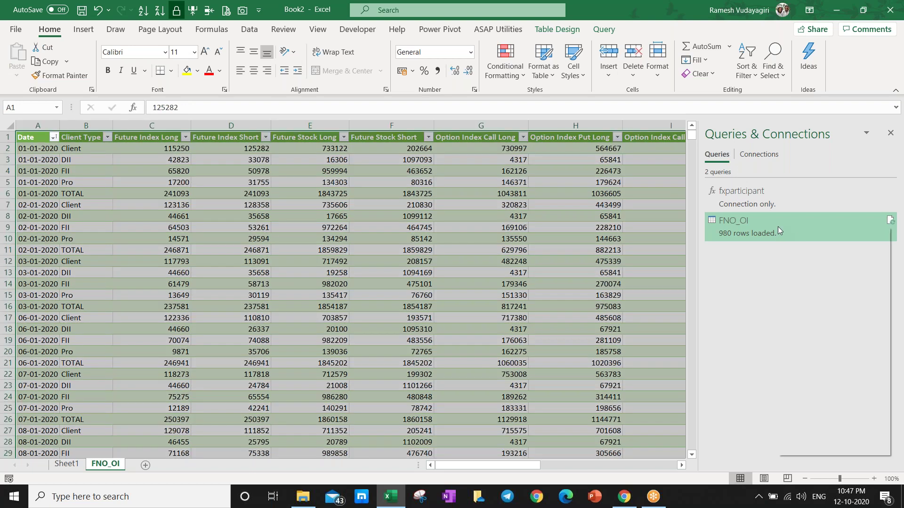
double_click(778, 227)
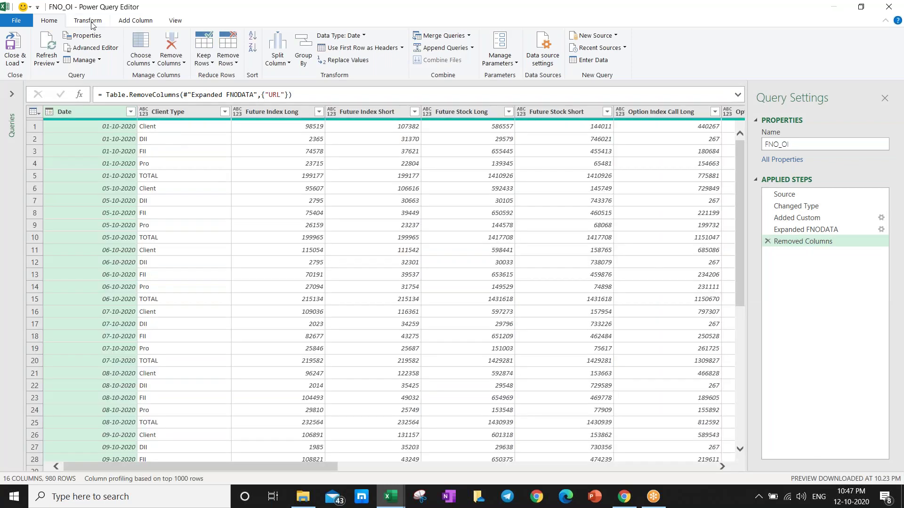
- Add a custom column named Net Futures with the formula [Future Index Long]-[Future Index Short], and load the query back to the worksheet
left_click(136, 21)
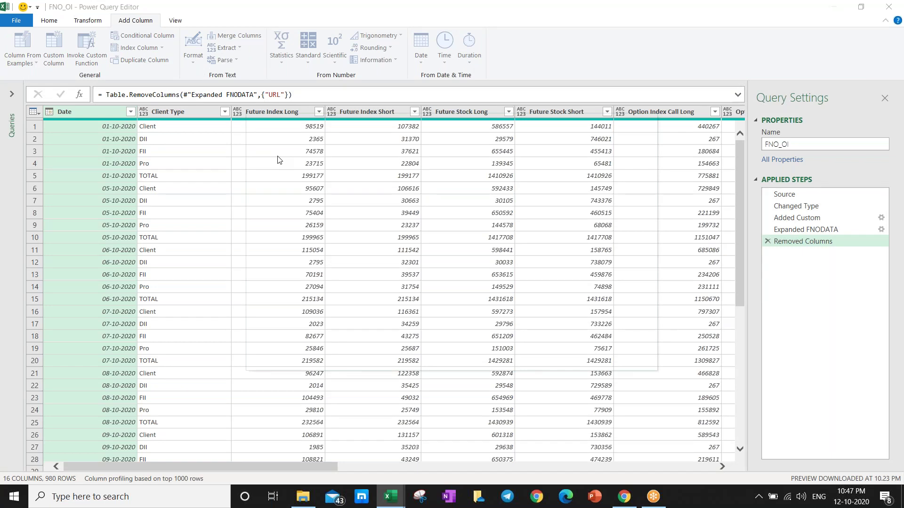
type("Net Futures")
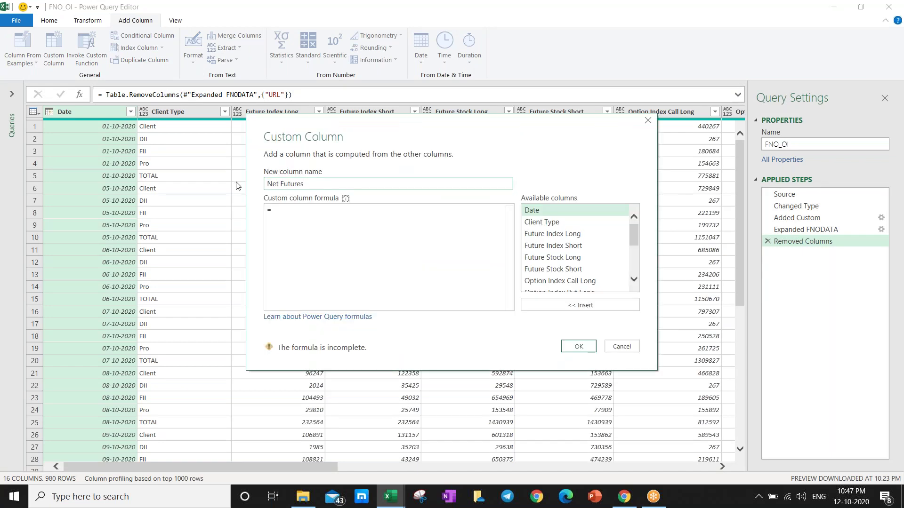
mouse_move(345, 198)
double_click(589, 234)
type("-")
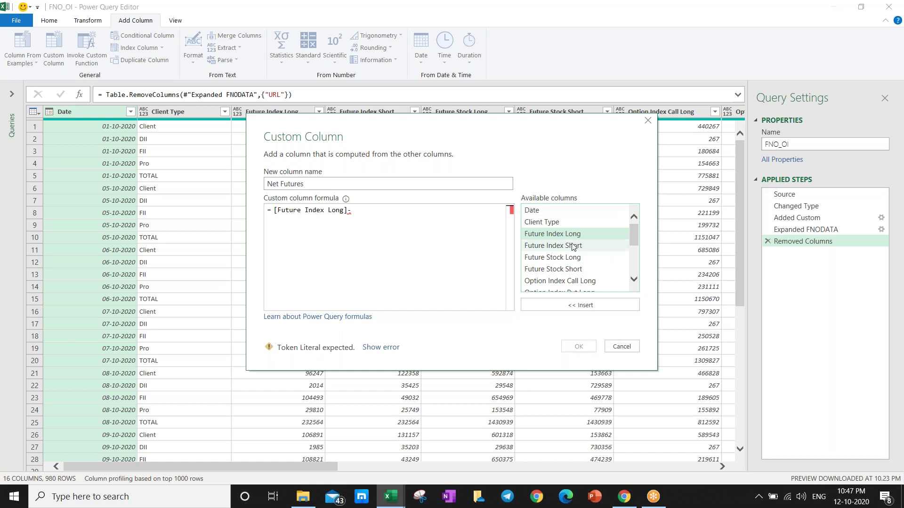
left_click(572, 246)
double_click(573, 246)
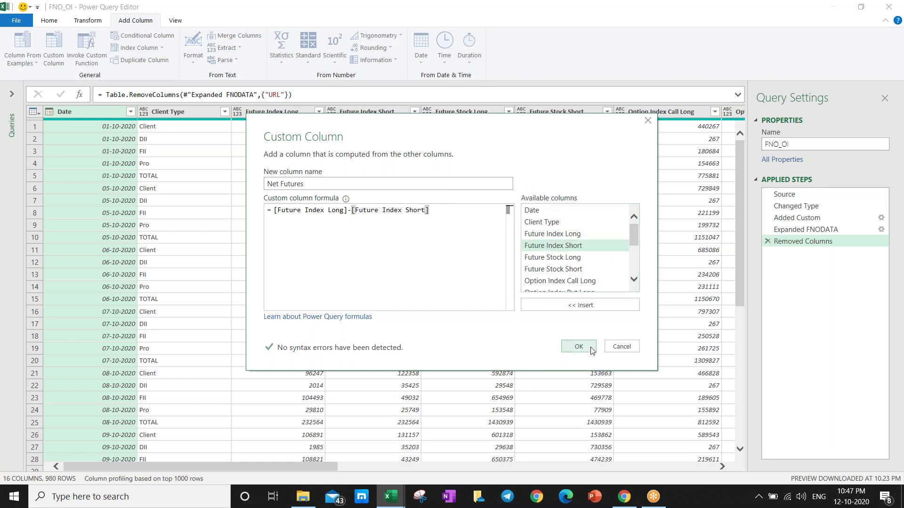
left_click(579, 346)
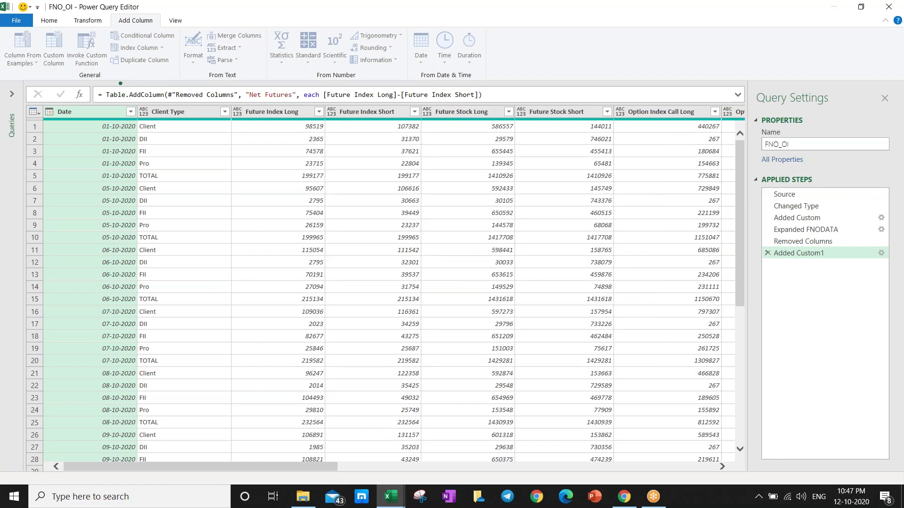
left_click(16, 20)
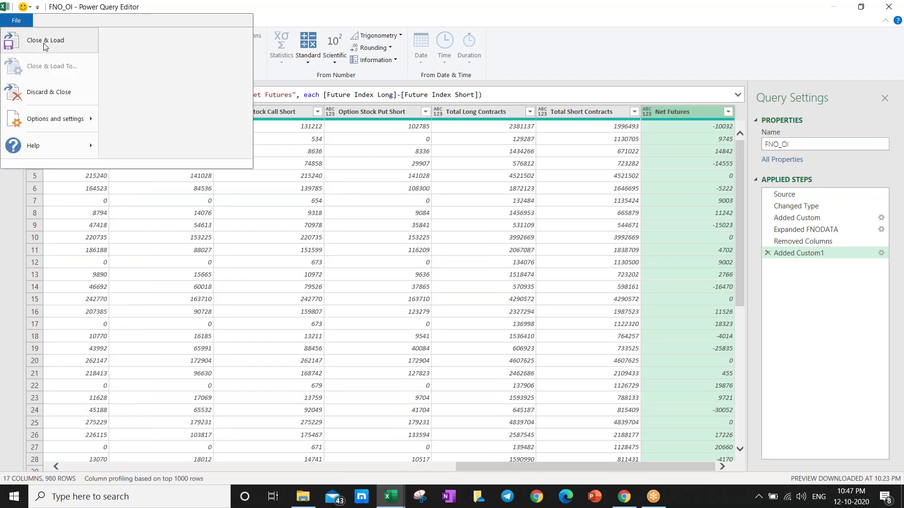
left_click(45, 41)
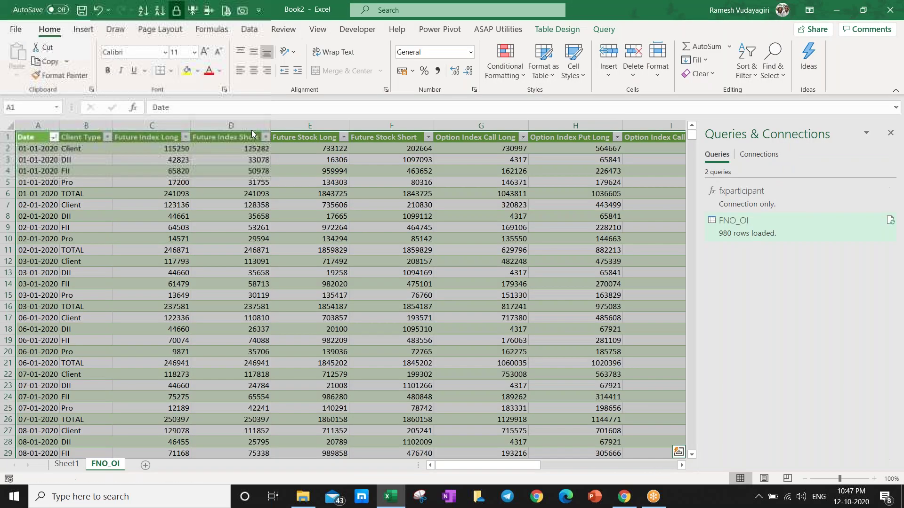
- Create a PivotTable from the FNO_OI table on a new worksheet
left_click(659, 467)
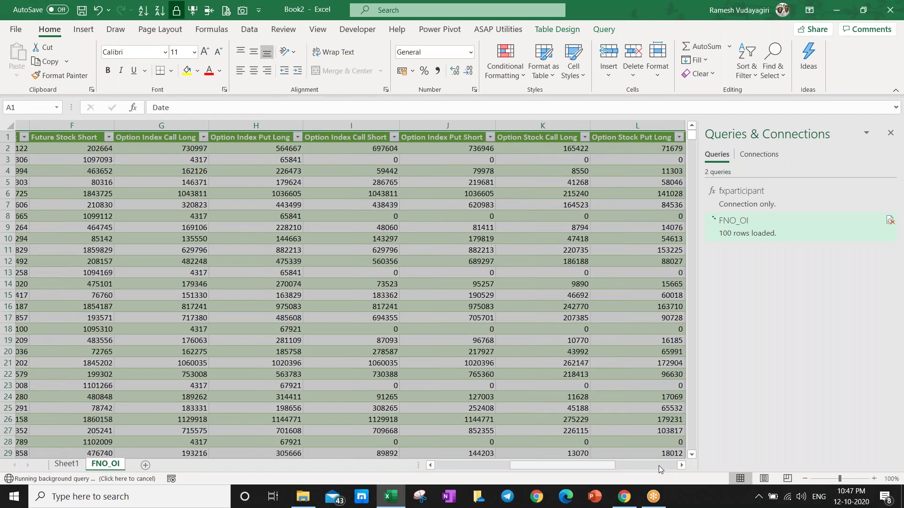
left_click(659, 467)
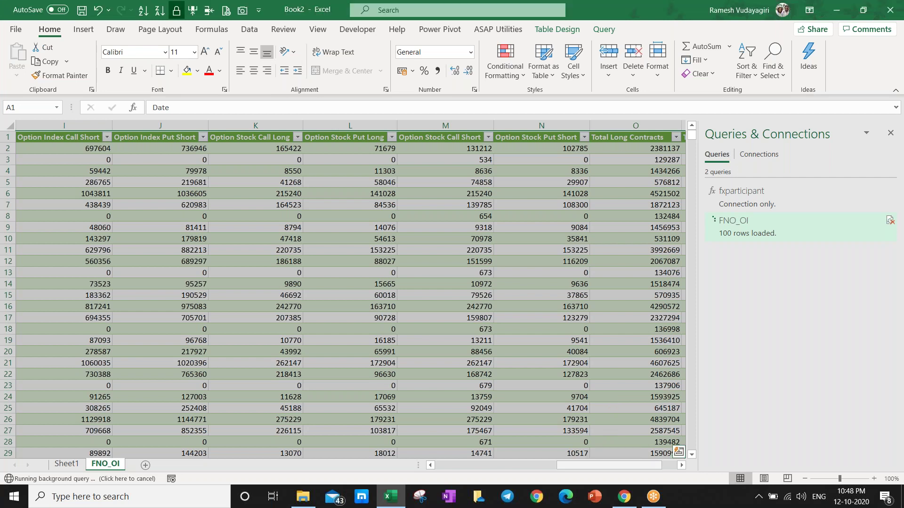
scroll(348, 292, "right", 1)
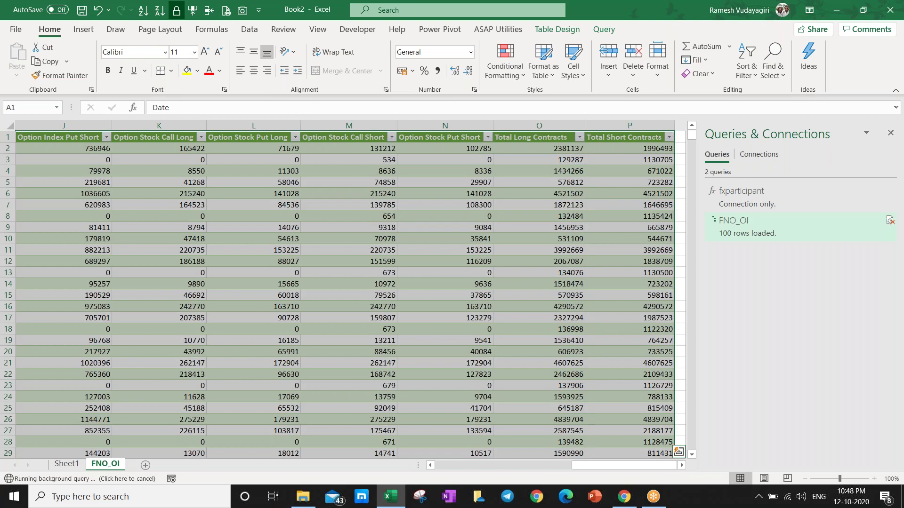
left_click_drag(669, 465, 657, 469)
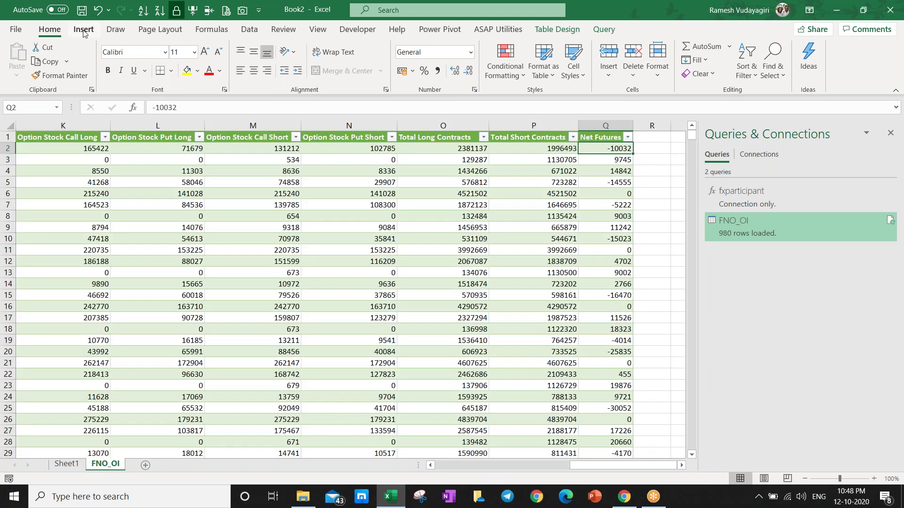
left_click(84, 30)
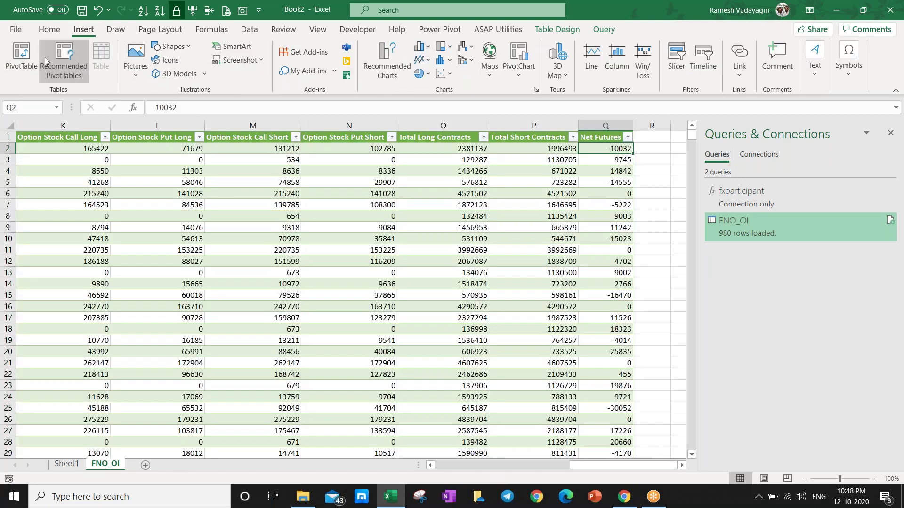
left_click(44, 57)
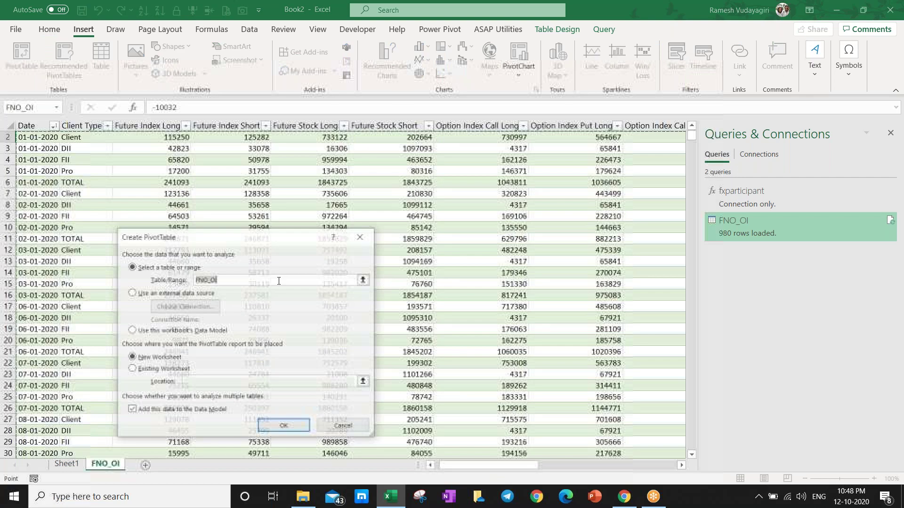
left_click(284, 425)
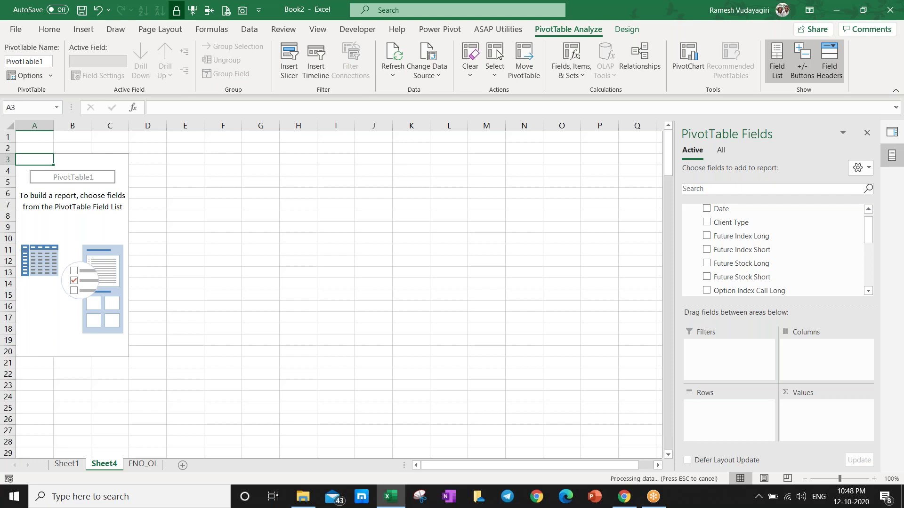
- Add Date to the PivotTable rows and Net Futures to the values
left_click(707, 208)
scroll(772, 249, "down", 4)
left_click_drag(731, 267, 810, 410)
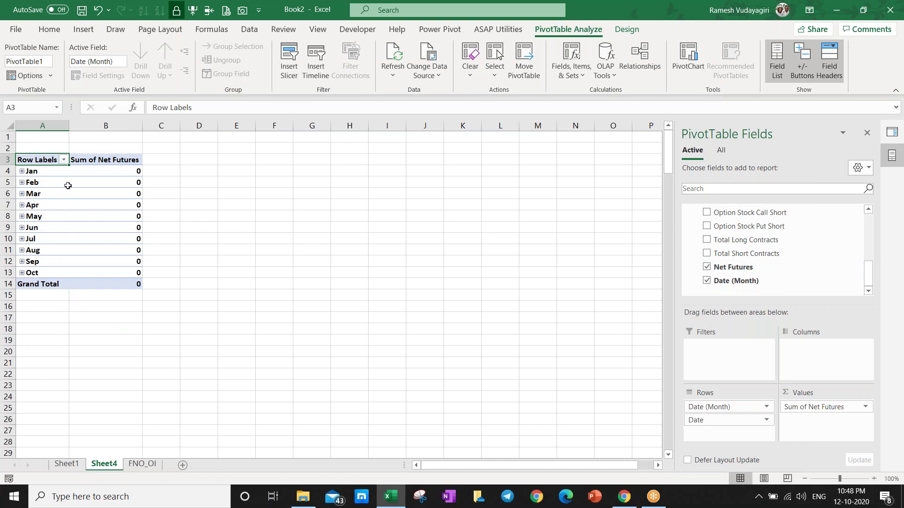
- Ungroup the months in the PivotTable rows so that individual dates are listed
left_click(47, 172)
right_click(48, 172)
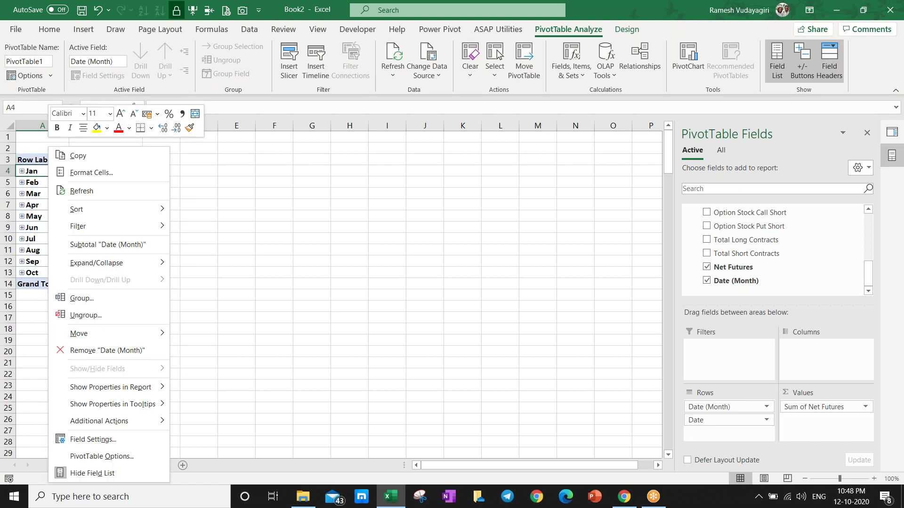
left_click(115, 299)
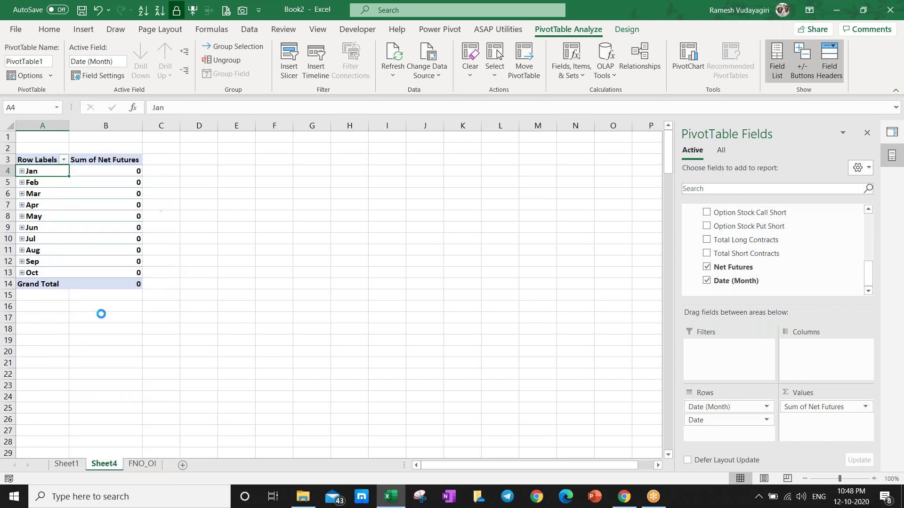
left_click(115, 172)
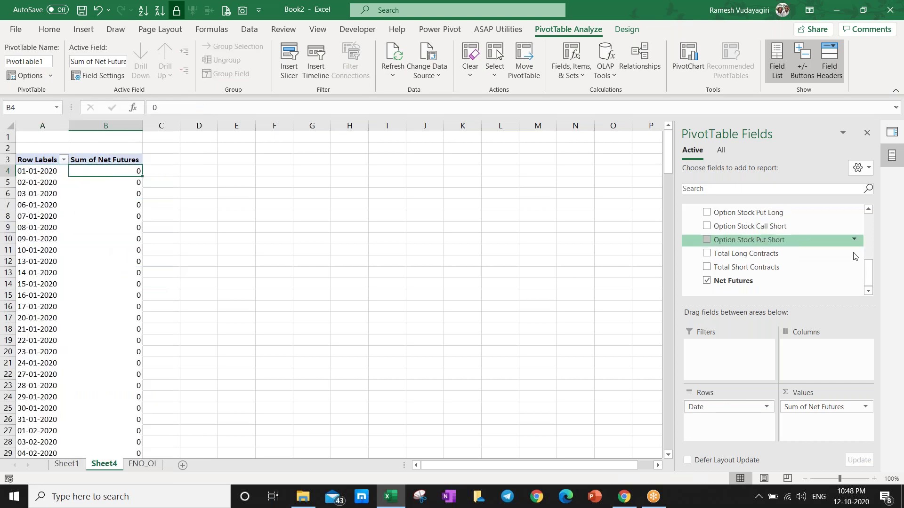
- Add Client Type to the PivotTable columns and remove the Grand Total column
left_click_drag(868, 273, 868, 225)
left_click_drag(752, 232, 803, 348)
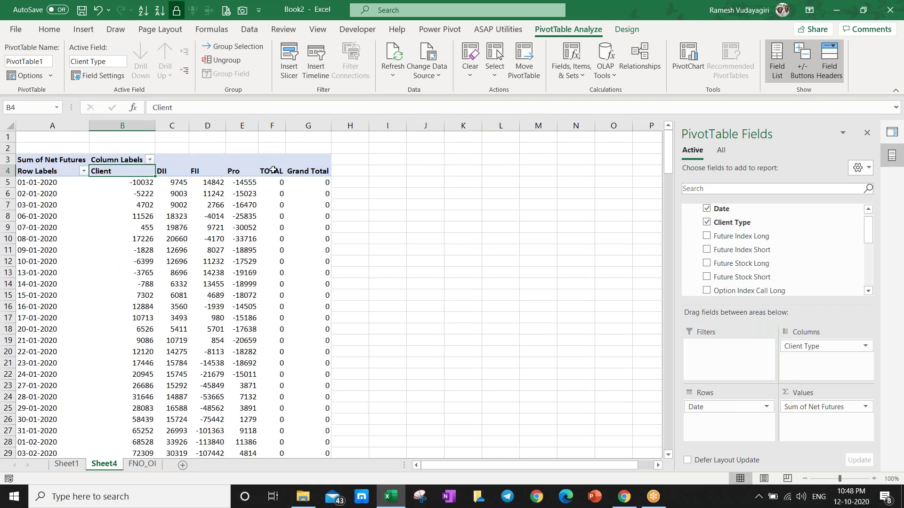
left_click(320, 171)
right_click(320, 171)
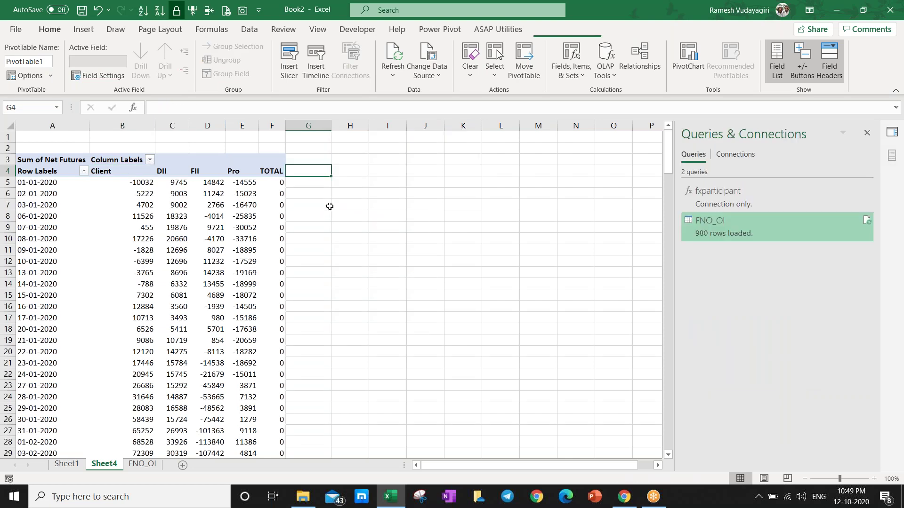
- Edit the FNO_OI query to filter TOTAL out of Client Type, and load the query back to the worksheet
left_click(272, 171)
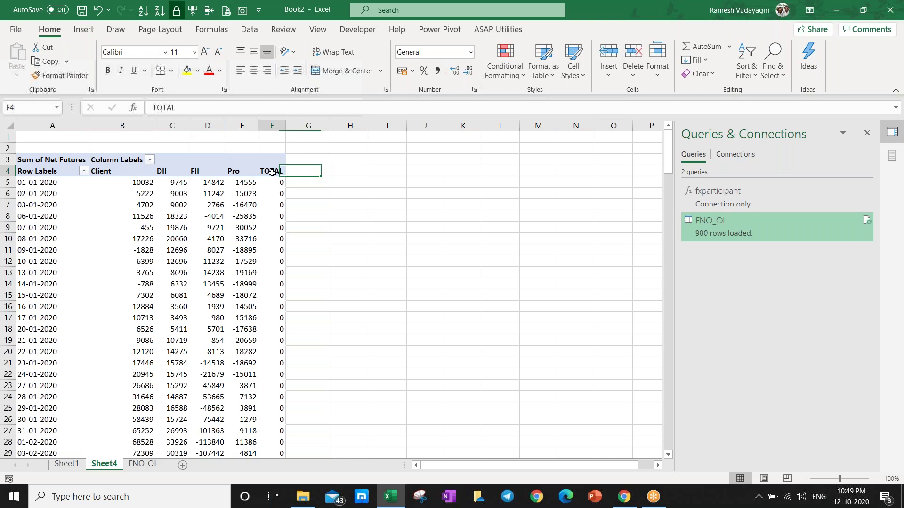
left_click(141, 465)
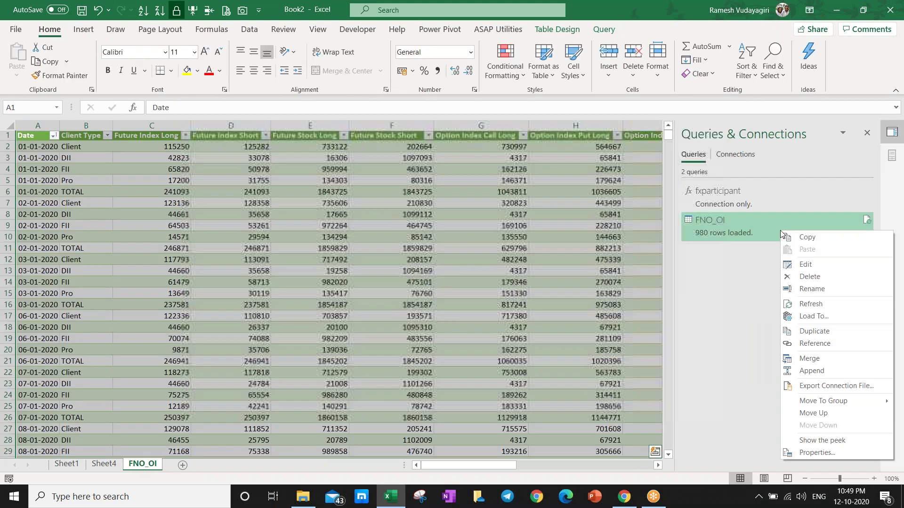
left_click(791, 262)
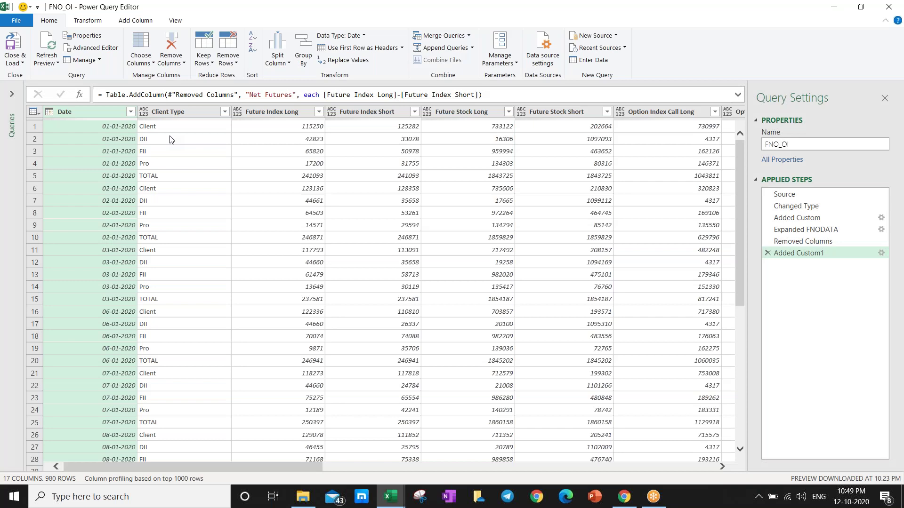
left_click(171, 139)
left_click(225, 111)
left_click(58, 293)
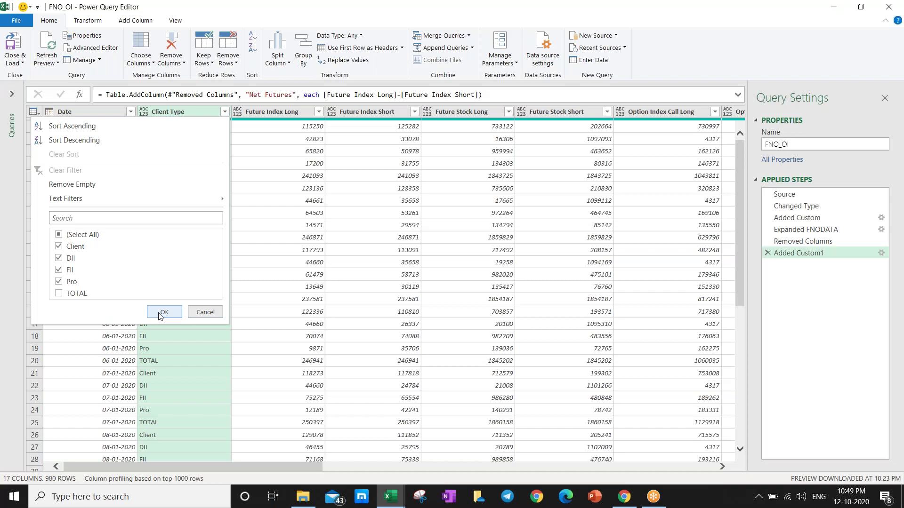
left_click(162, 314)
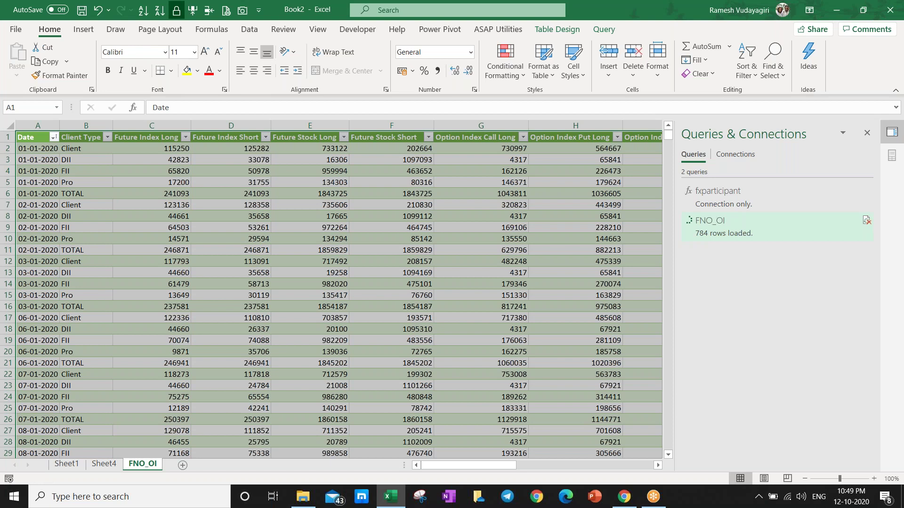
left_click(711, 221)
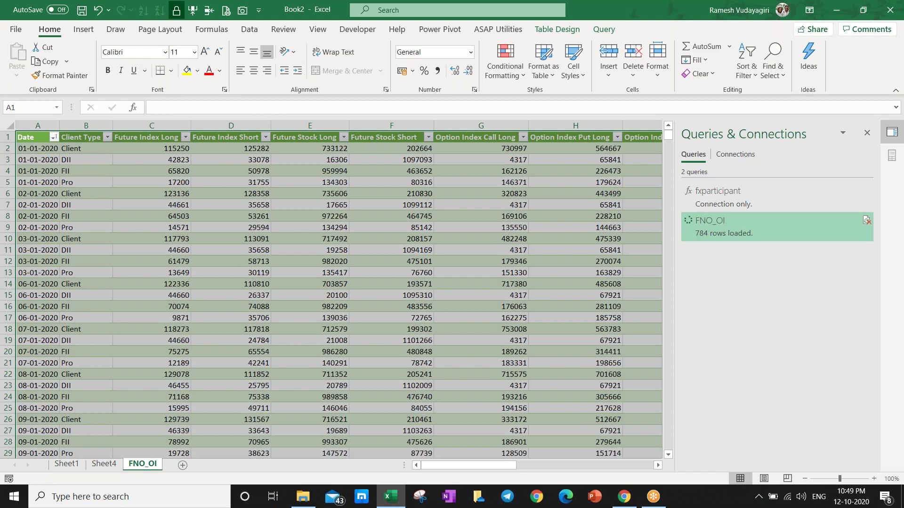
- Refresh the PivotTable on Sheet4 and narrow column B
left_click(100, 465)
left_click(242, 216)
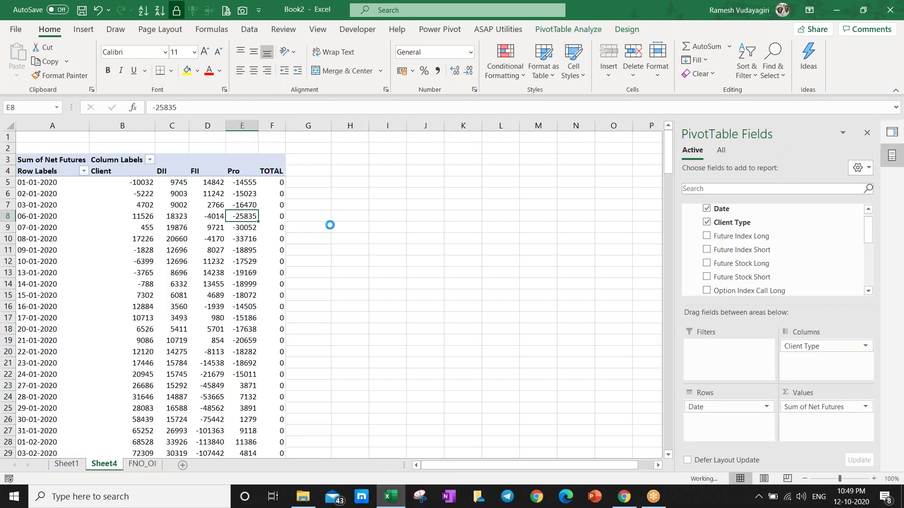
left_click_drag(155, 125, 127, 125)
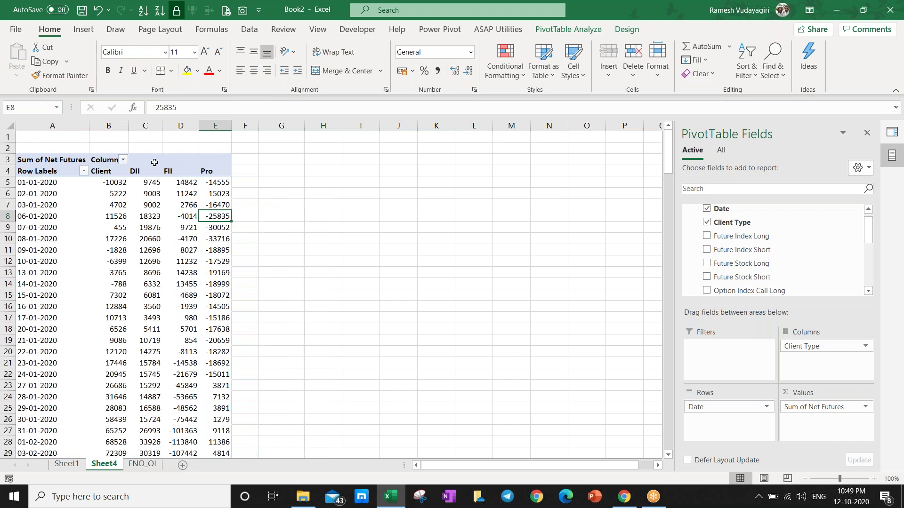
- Insert a Client Type slicer for the PivotTable
left_click(152, 218)
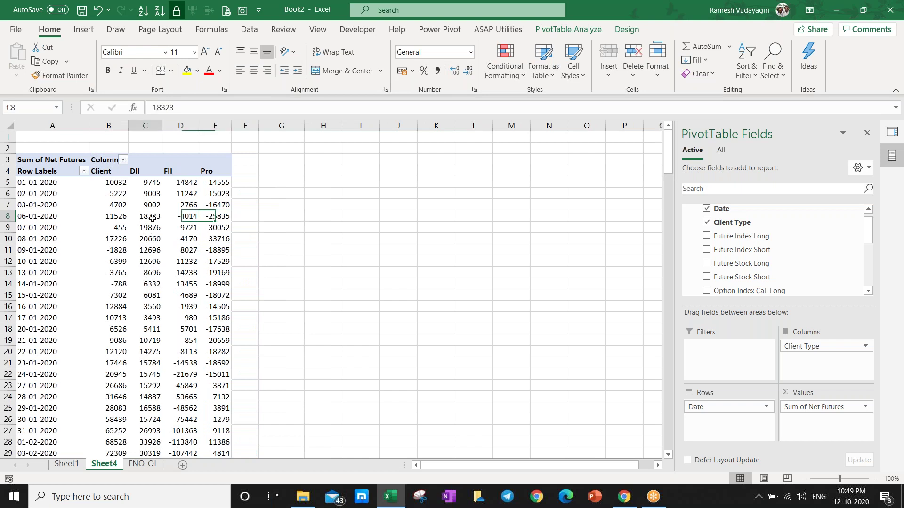
left_click(84, 29)
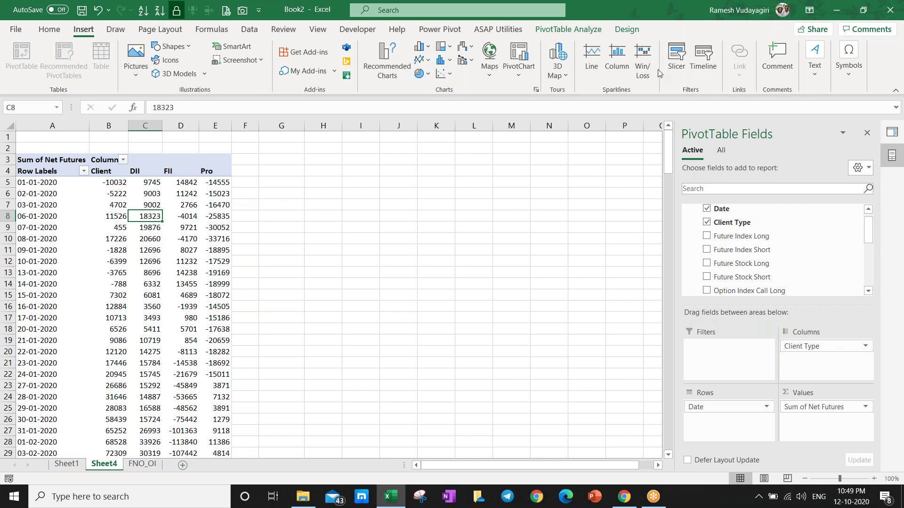
left_click(676, 57)
left_click(215, 281)
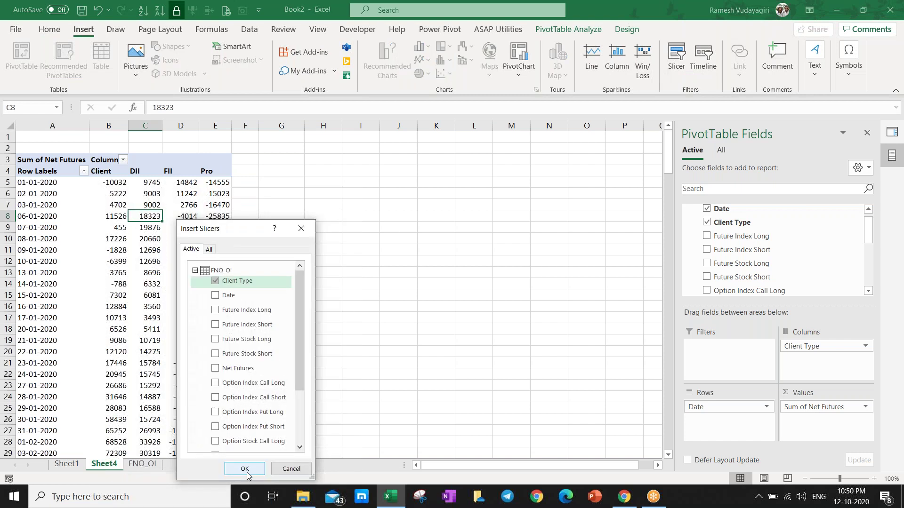
left_click(246, 471)
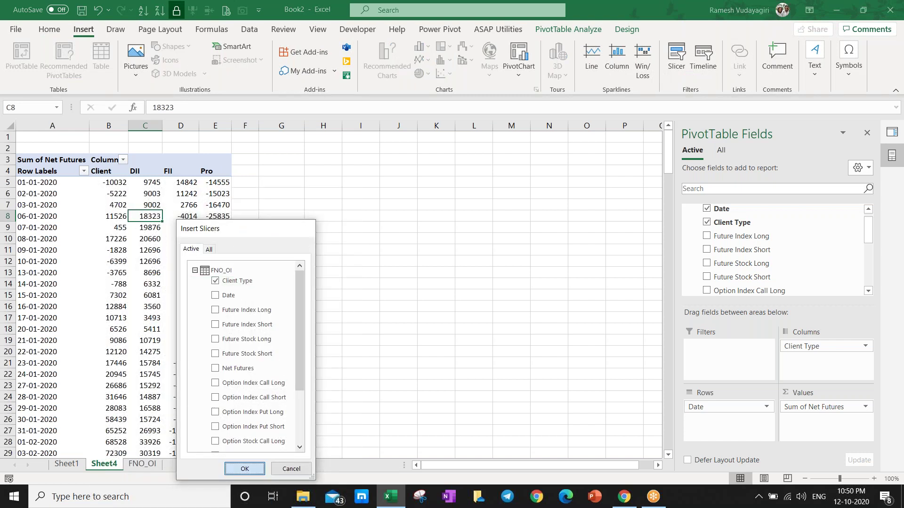
- Filter the PivotTable with the slicer by FII, DII and finally Client
left_click(393, 199)
left_click(394, 183)
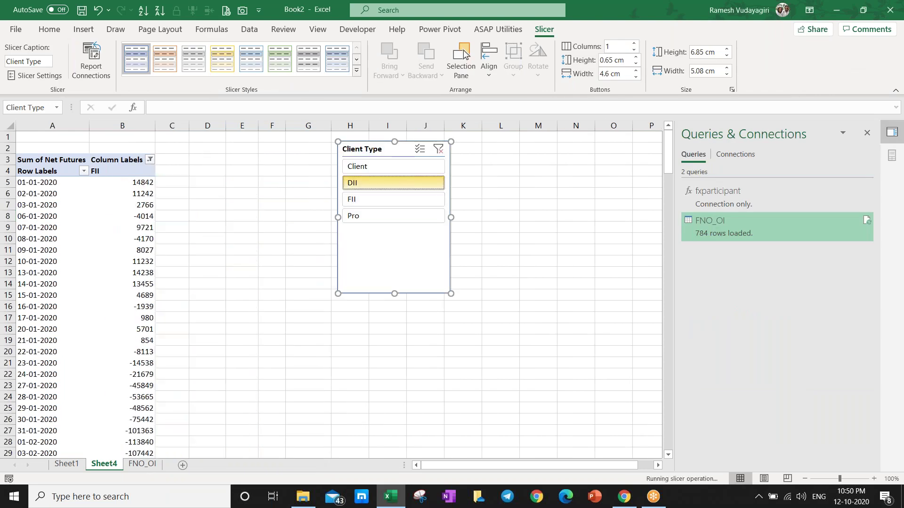
left_click(393, 167)
- Format the Net Futures values as Number with a thousands separator and no decimal places
right_click(136, 182)
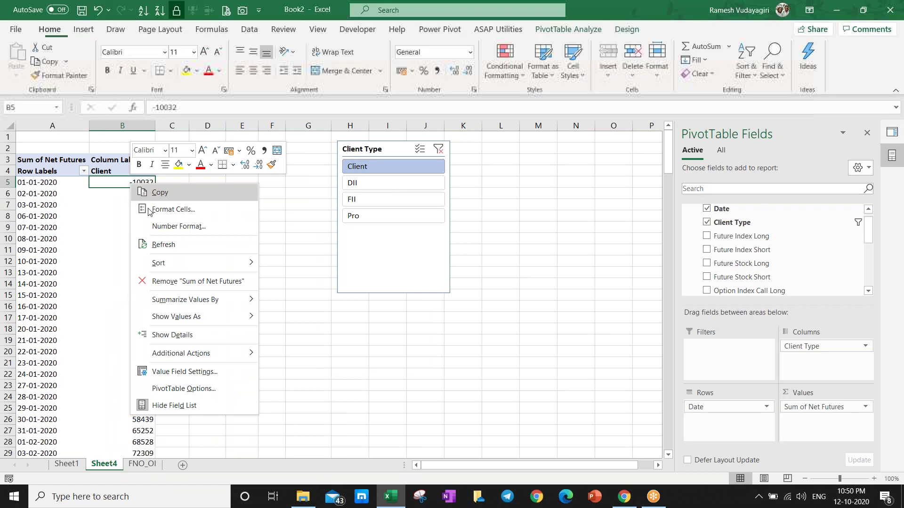
left_click(183, 227)
left_click(189, 159)
left_click(190, 159)
left_click(231, 355)
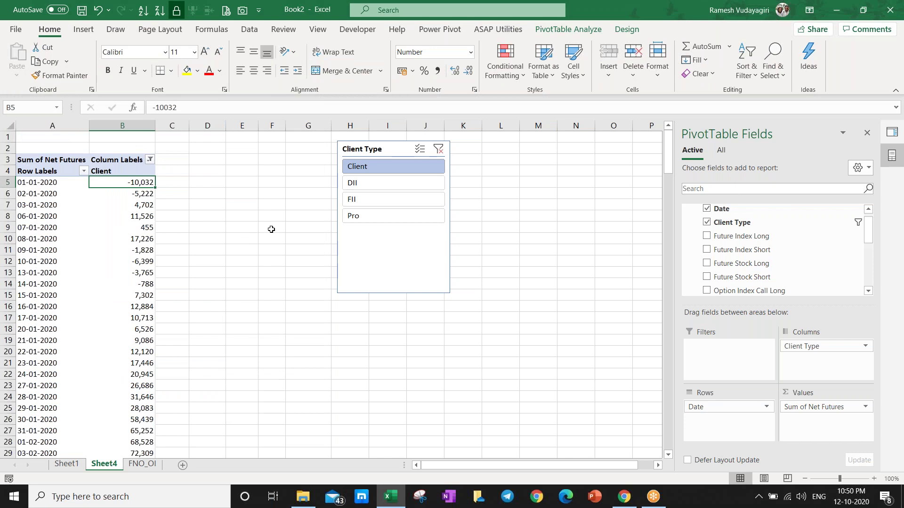
- Highlight values less than 0 in column B with Light Red Fill with Dark Red Text using conditional formatting
left_click(117, 160)
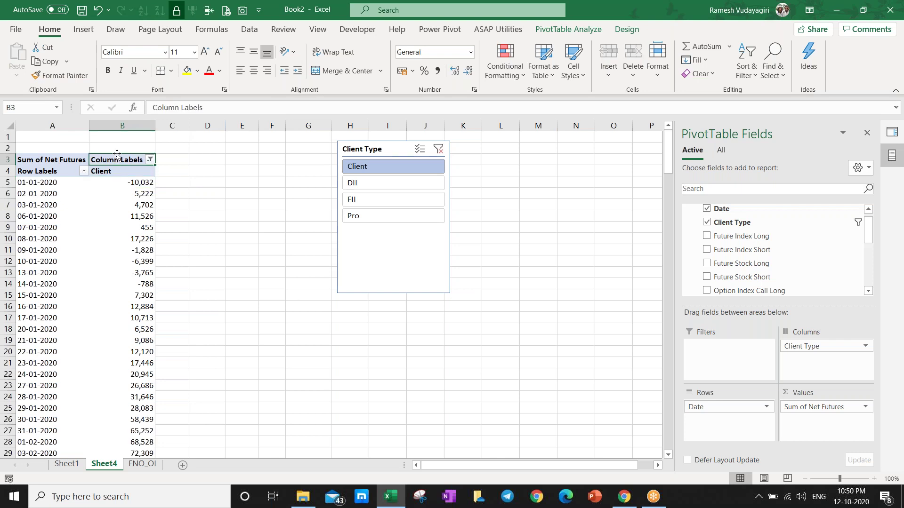
left_click(122, 125)
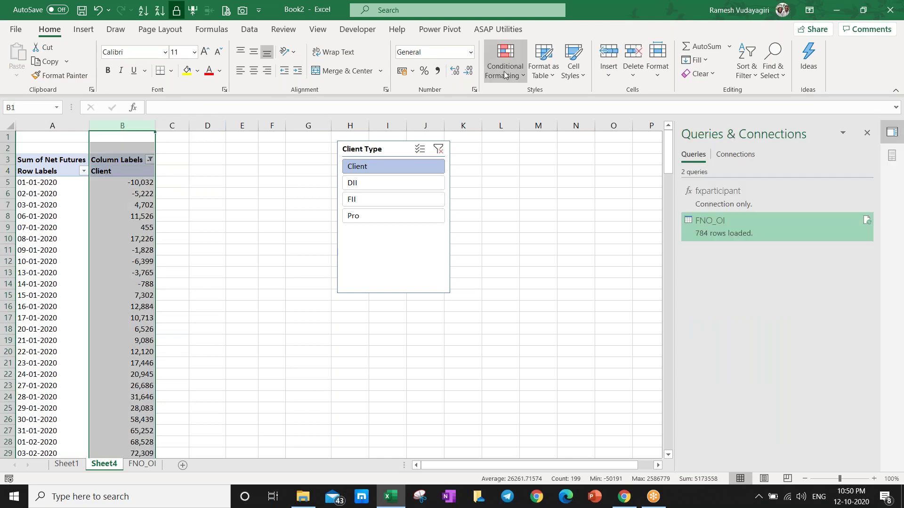
left_click(505, 62)
mouse_move(538, 100)
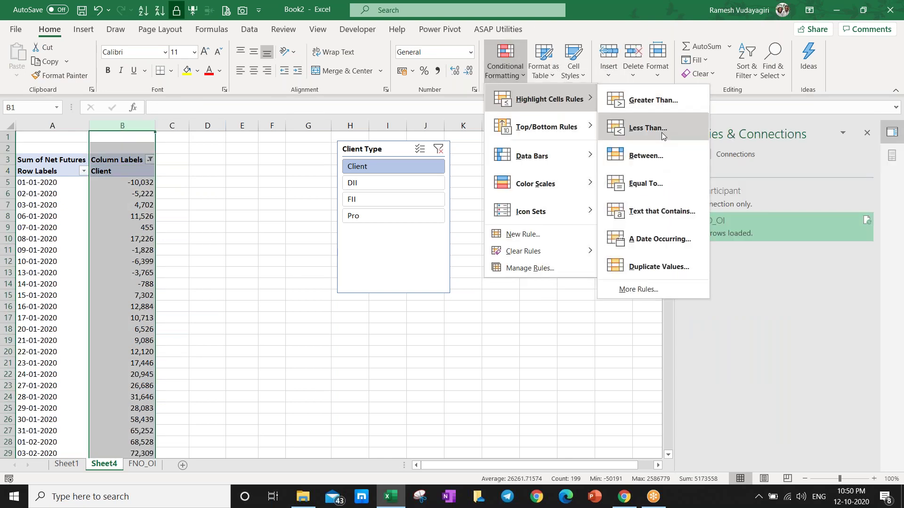
left_click(646, 128)
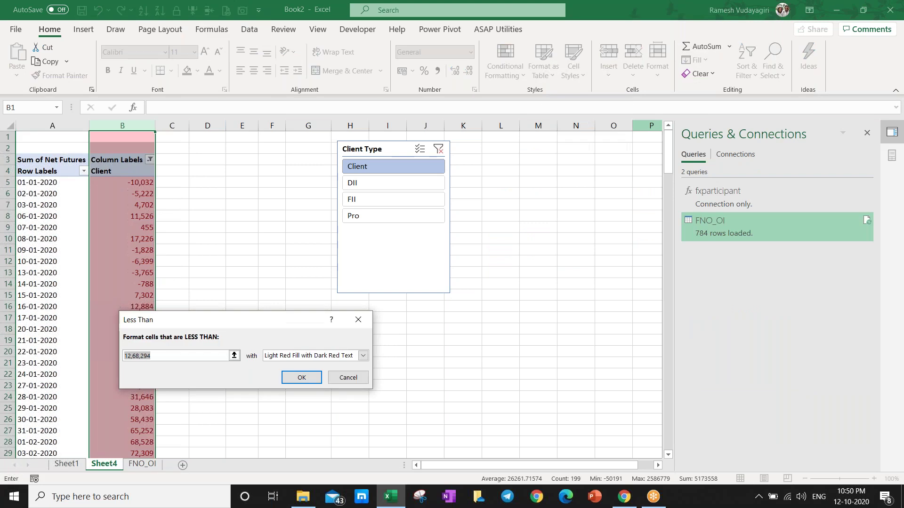
type("0")
key("Return")
left_click(217, 207)
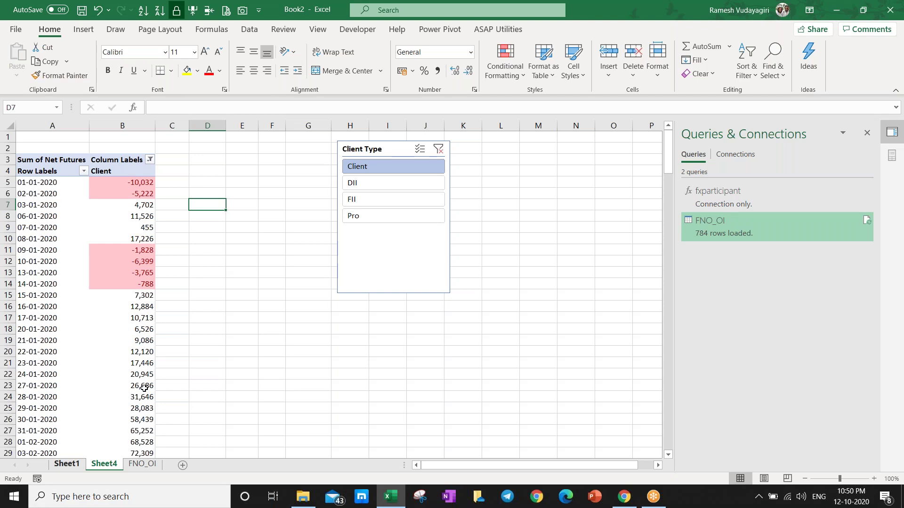
- Review the Date and URL table on Sheet1 and return to its first row
key("ctrl+Page_Up")
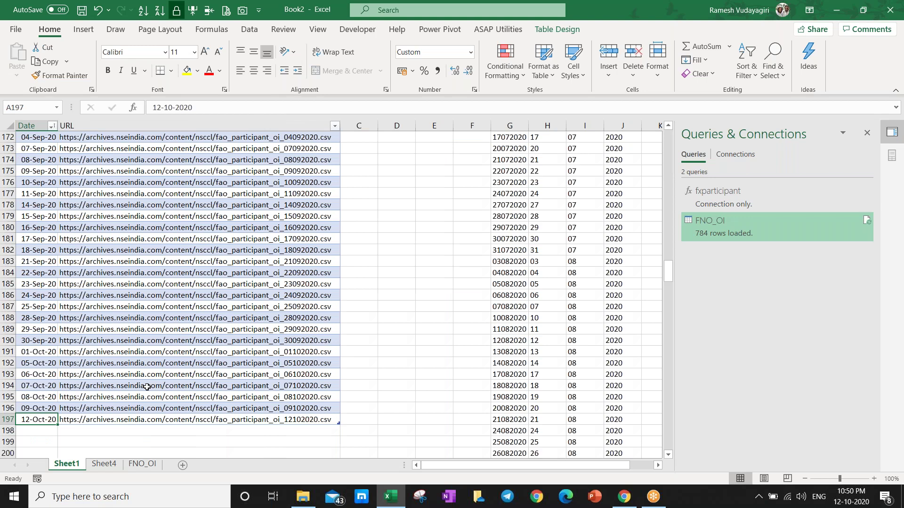
scroll(148, 387, "down", 1)
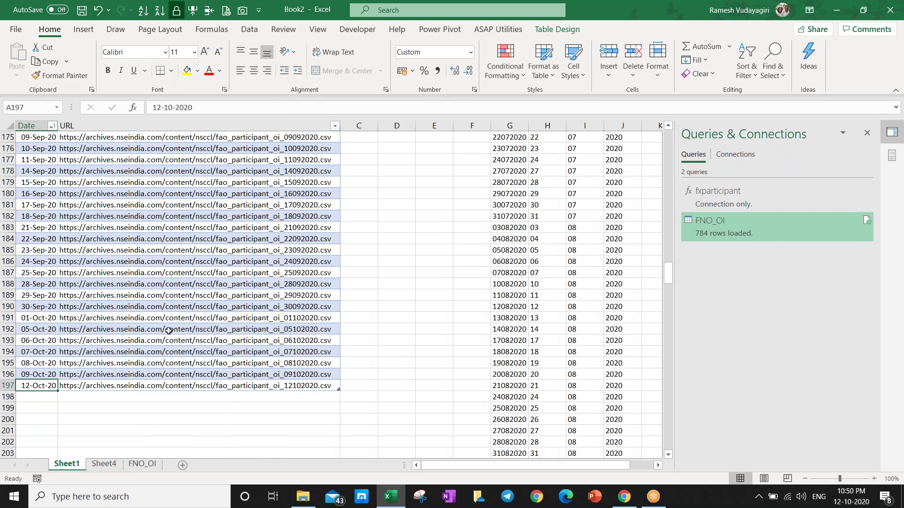
scroll(168, 331, "up", 5)
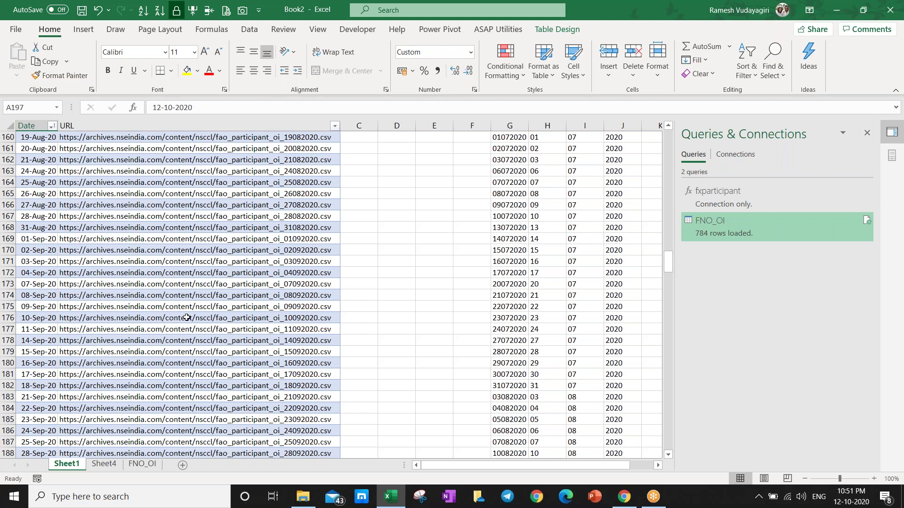
key("ctrl+Home")
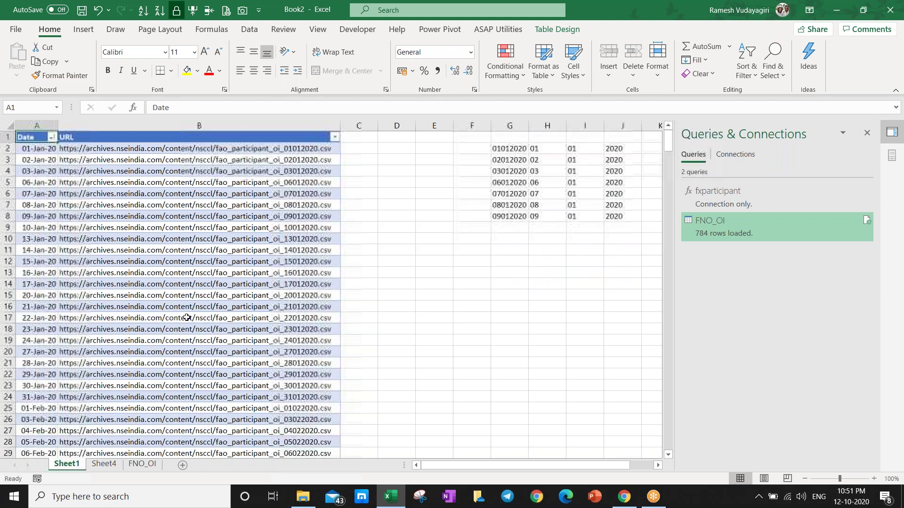